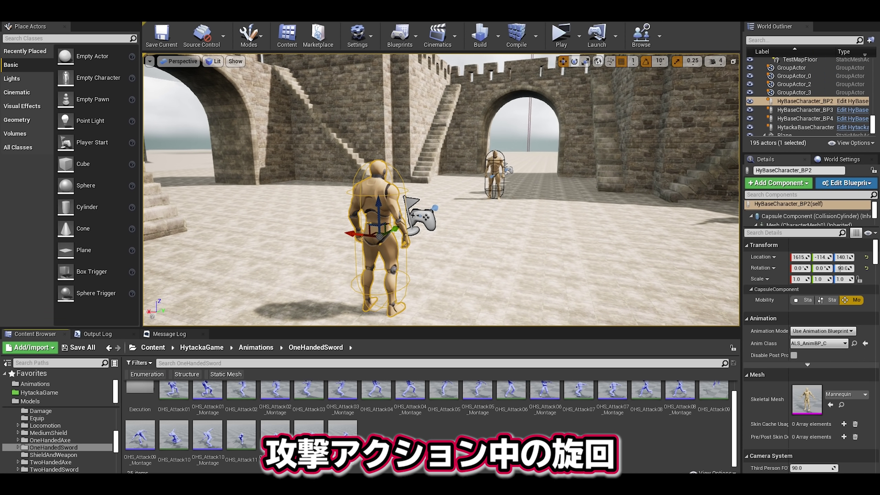
# - Test the attack in play mode, then scrub OHS_Attack01 from its first frame to frame 14
pyautogui.click(563, 49)
pyautogui.click(632, 165)
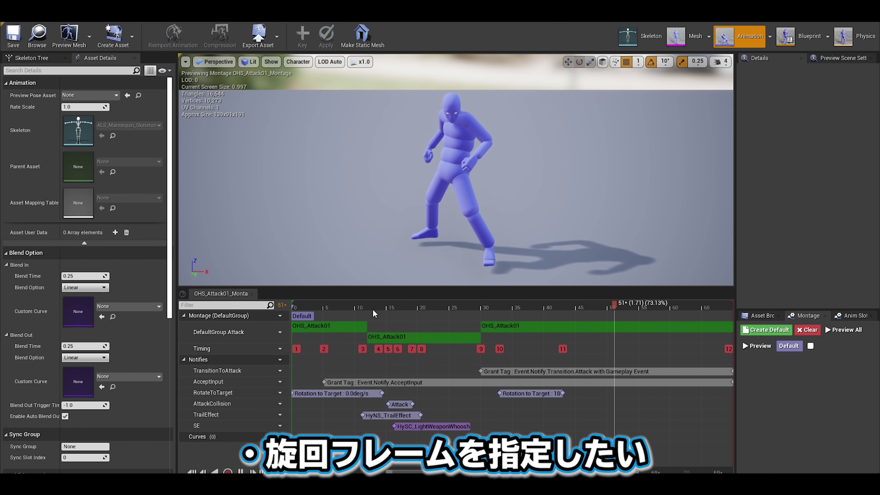
pyautogui.moveTo(373, 312)
pyautogui.mouseDown()
pyautogui.moveTo(302, 328)
pyautogui.moveTo(381, 321)
pyautogui.mouseUp()
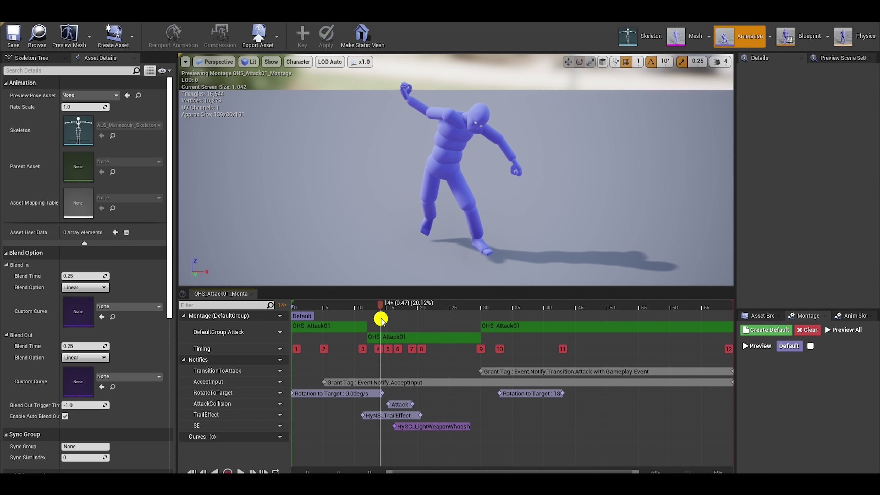
pyautogui.moveTo(387, 318); pyautogui.dragTo(380, 325)
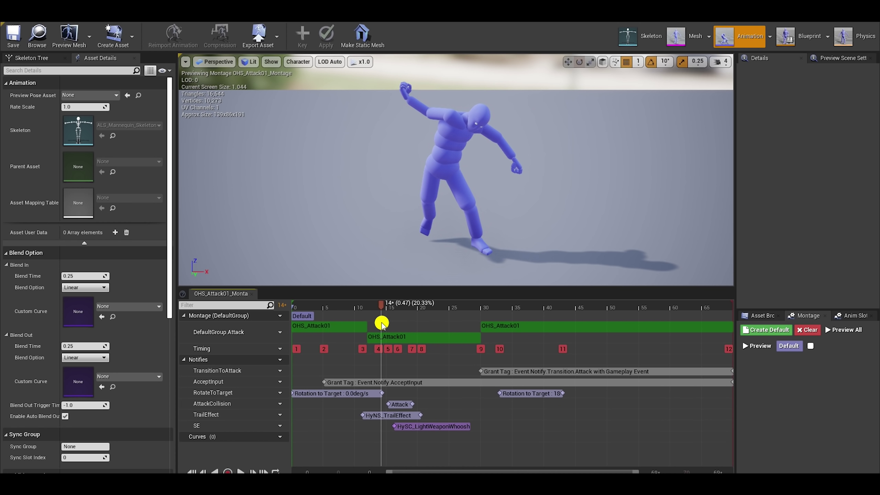
# - Compare the attack poses at frames 3, 6 and 14 by scrubbing back and forth
pyautogui.moveTo(381, 323)
pyautogui.mouseDown()
pyautogui.moveTo(311, 319)
pyautogui.moveTo(376, 308)
pyautogui.mouseUp()
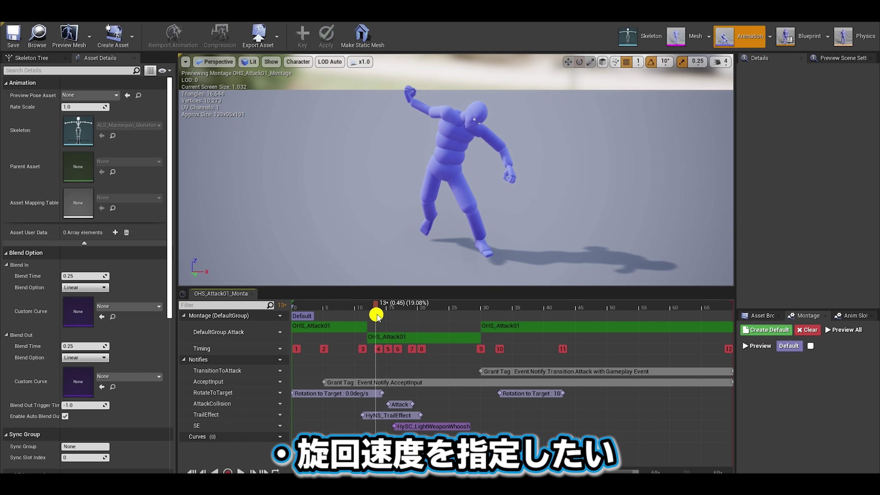
pyautogui.moveTo(376, 308); pyautogui.dragTo(382, 316)
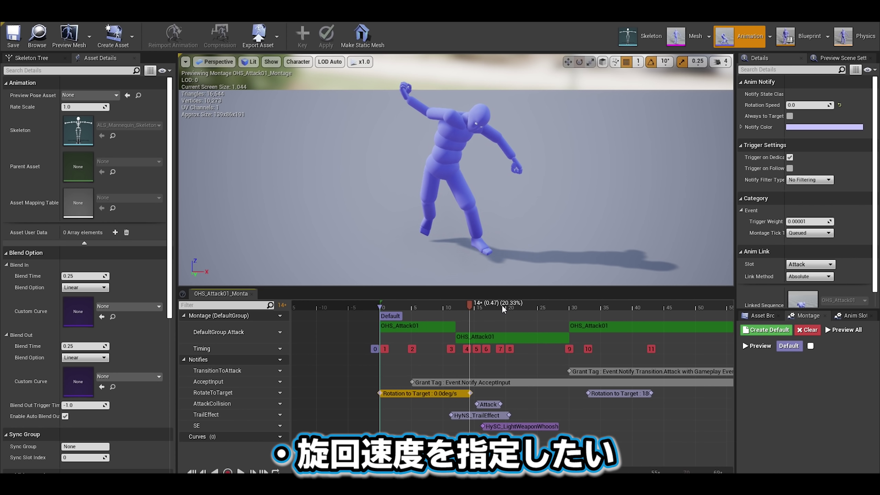
pyautogui.moveTo(477, 310)
pyautogui.mouseDown()
pyautogui.moveTo(420, 332)
pyautogui.moveTo(458, 307)
pyautogui.moveTo(471, 306)
pyautogui.moveTo(377, 342)
pyautogui.moveTo(476, 329)
pyautogui.mouseUp()
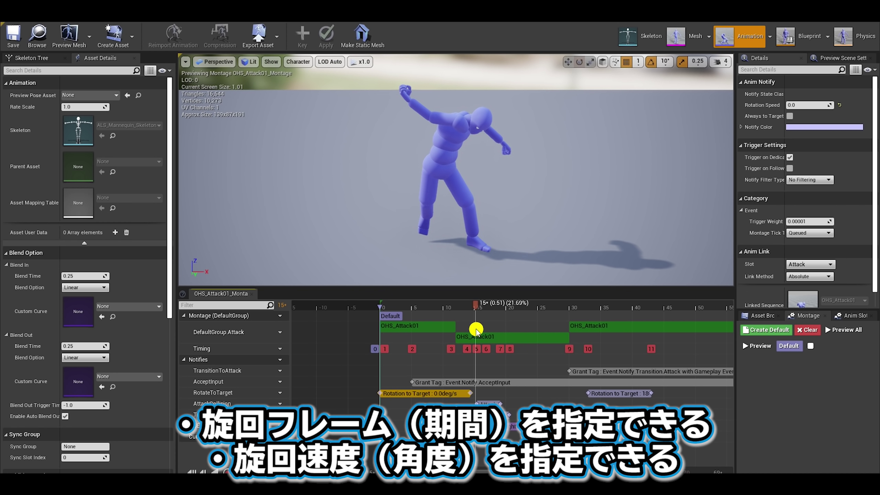
pyautogui.moveTo(475, 330)
pyautogui.mouseDown()
pyautogui.moveTo(358, 342)
pyautogui.moveTo(456, 301)
pyautogui.mouseUp()
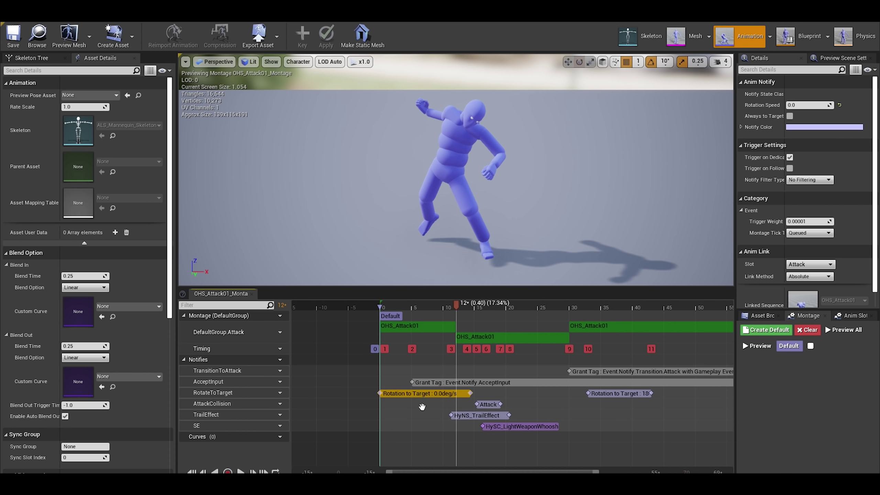
# - Try lengthening the Rotation to Target notify, undo it, compare swing poses, then reselect the notify
pyautogui.click(420, 397)
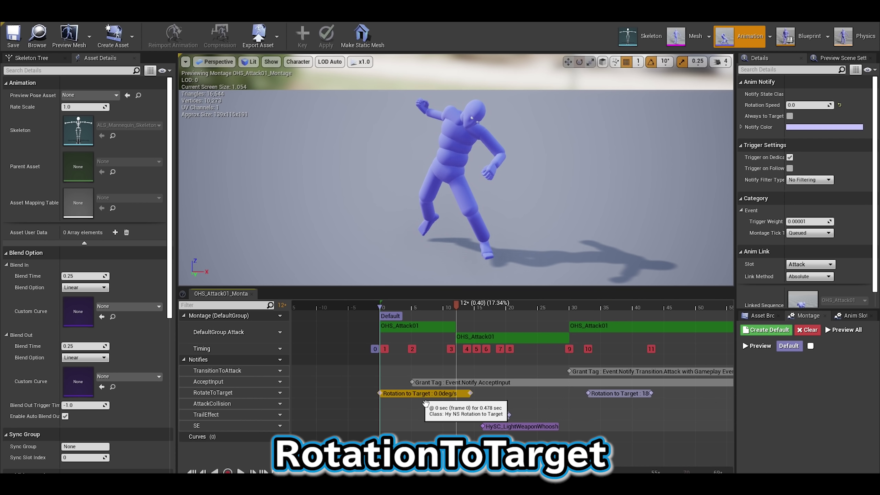
pyautogui.moveTo(475, 398)
pyautogui.mouseDown()
pyautogui.moveTo(486, 397)
pyautogui.moveTo(464, 402)
pyautogui.mouseUp()
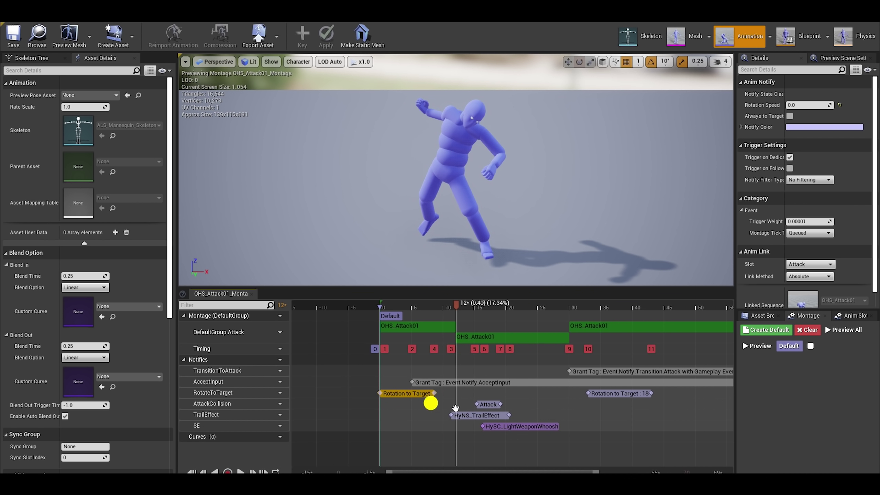
pyautogui.hotkey('ctrl', 'z')
pyautogui.moveTo(401, 320)
pyautogui.mouseDown()
pyautogui.moveTo(395, 327)
pyautogui.moveTo(469, 318)
pyautogui.mouseUp()
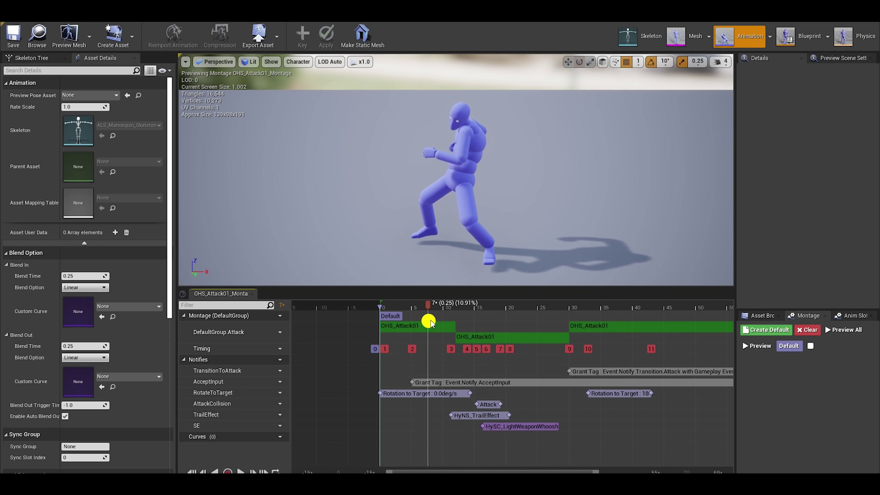
pyautogui.moveTo(471, 318)
pyautogui.mouseDown()
pyautogui.moveTo(444, 352)
pyautogui.moveTo(472, 316)
pyautogui.mouseUp()
pyautogui.click(452, 394)
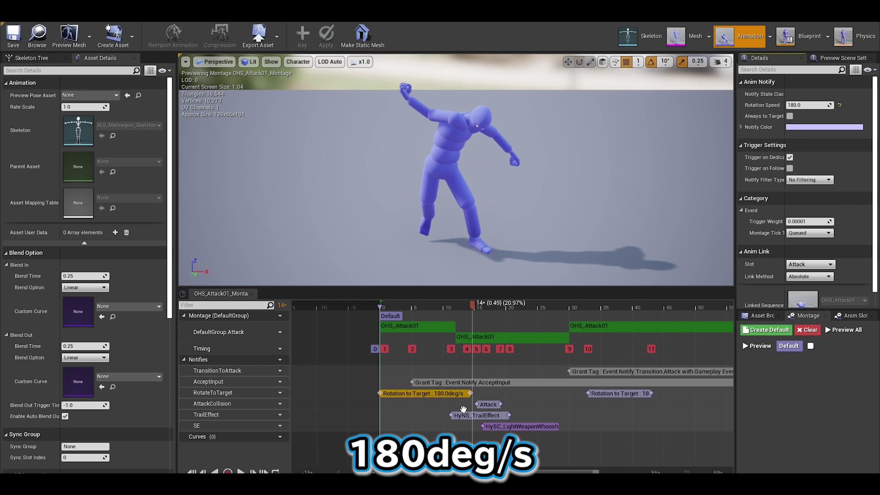
# - Scrub to frame 17 and pull the Rotation to Target notify's end back to about frame 14
pyautogui.moveTo(384, 306)
pyautogui.mouseDown()
pyautogui.moveTo(490, 297)
pyautogui.moveTo(453, 302)
pyautogui.moveTo(463, 302)
pyautogui.mouseUp()
pyautogui.keyDown('ctrl'); pyautogui.scroll(6, 486, 414); pyautogui.keyUp('ctrl')
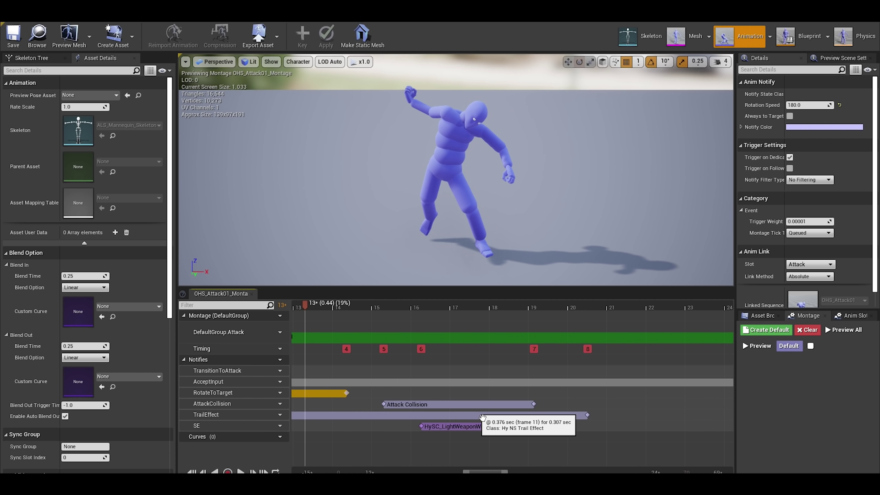
pyautogui.moveTo(434, 393); pyautogui.dragTo(428, 397)
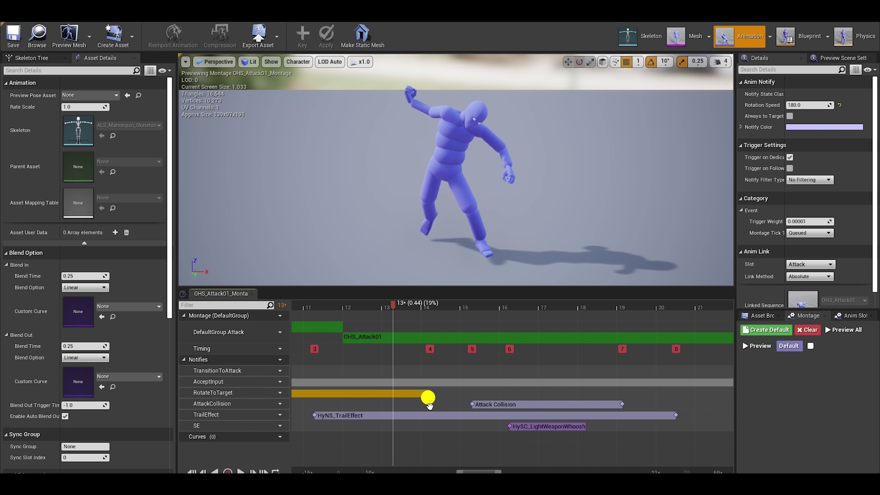
pyautogui.keyDown('ctrl'); pyautogui.scroll(-3, 433, 417); pyautogui.keyUp('ctrl')
# - Select the Attack Collision notify and compare its timing against poses at frames 10–15
pyautogui.moveTo(403, 304)
pyautogui.mouseDown()
pyautogui.moveTo(333, 324)
pyautogui.moveTo(416, 314)
pyautogui.mouseUp()
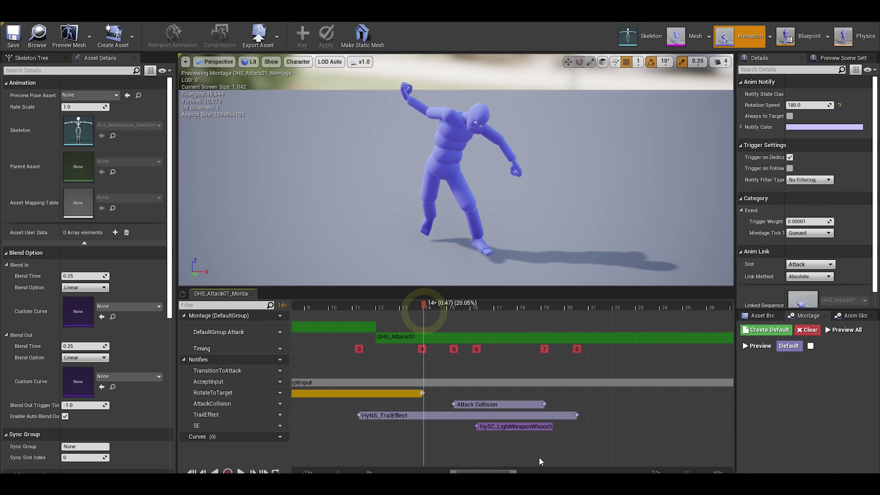
pyautogui.click(507, 404)
pyautogui.moveTo(432, 301); pyautogui.dragTo(535, 306)
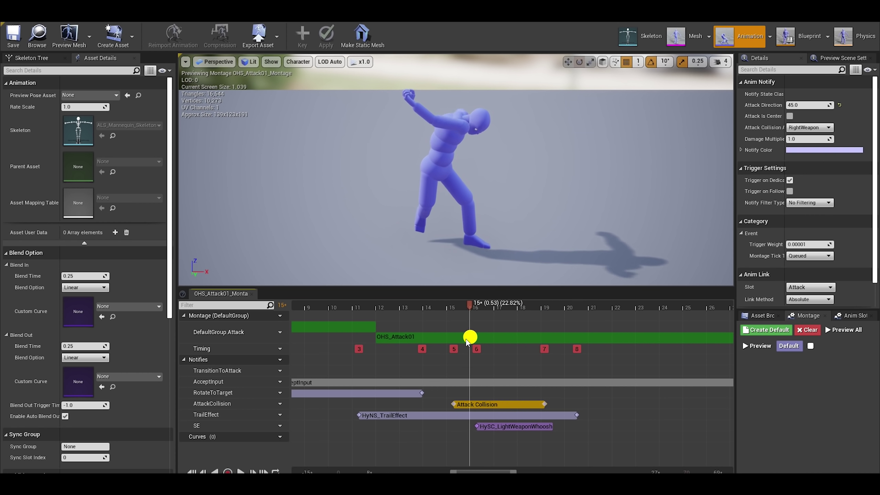
pyautogui.moveTo(536, 306); pyautogui.dragTo(453, 306)
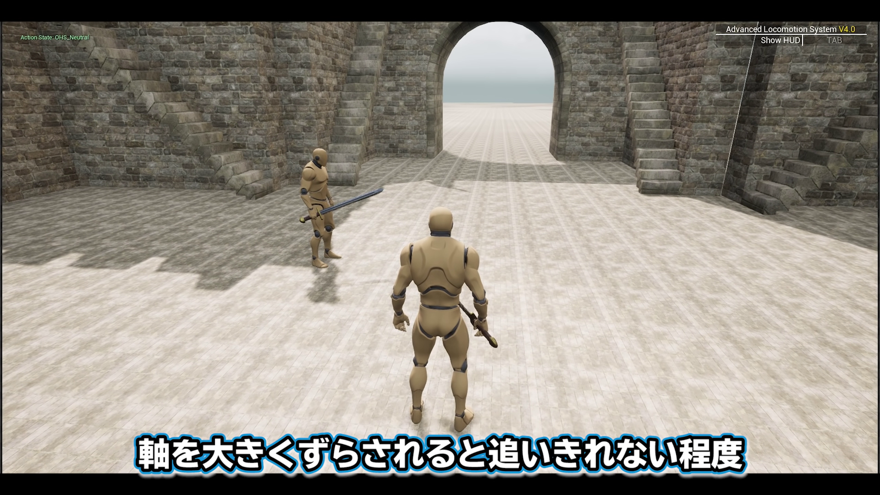
# - Run 'show bones' in the console, swing the sword in-game, and switch to the overhead camera
pyautogui.press('Down')
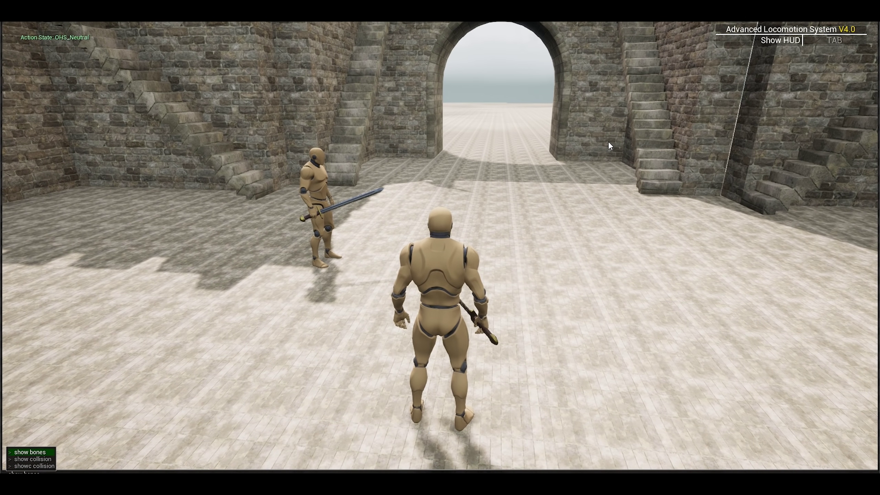
pyautogui.press('Return')
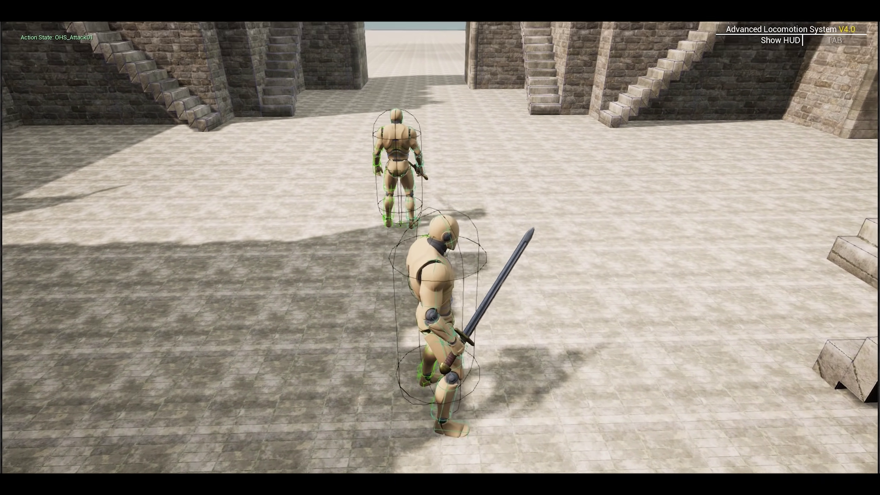
pyautogui.click(439, 247)
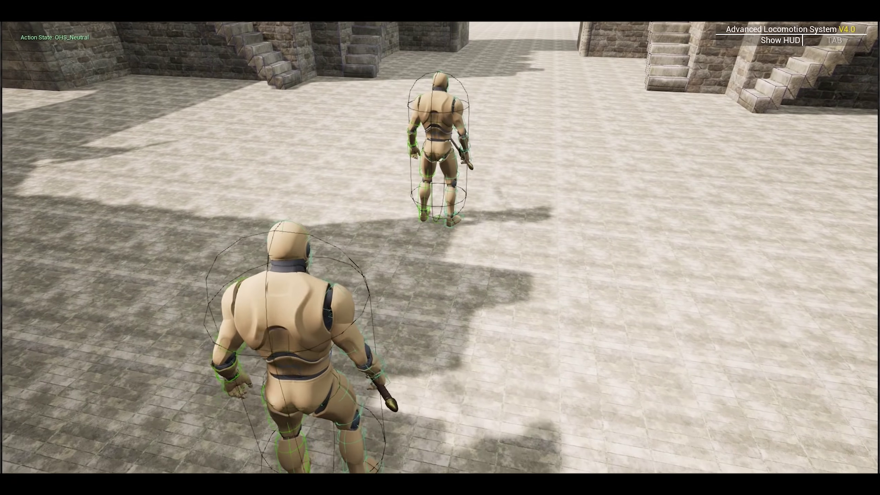
pyautogui.press('c')
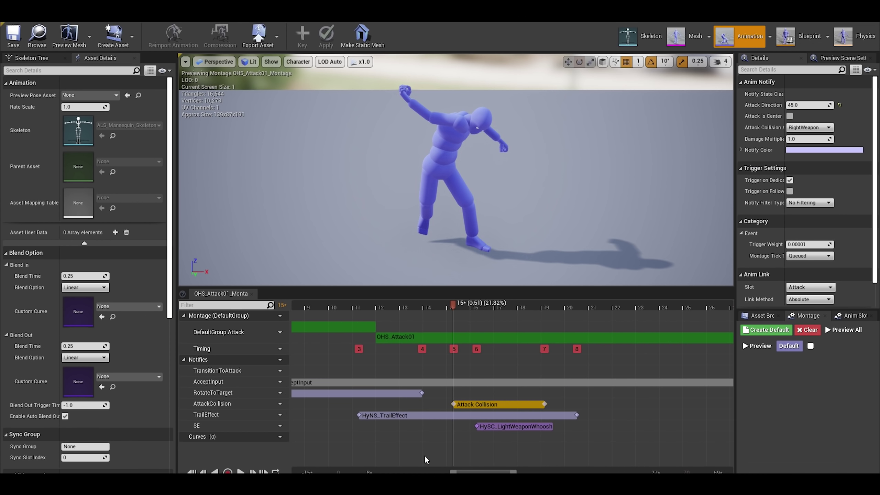
# - Reselect the Rotation to Target notify to check its rotation speed
pyautogui.scroll(-5, 426, 459)
pyautogui.click(354, 393)
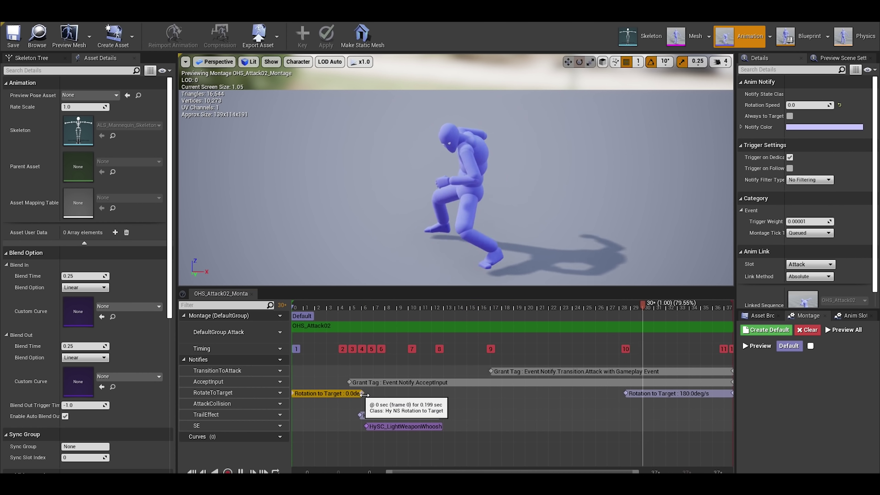
pyautogui.scroll(-1, 363, 394)
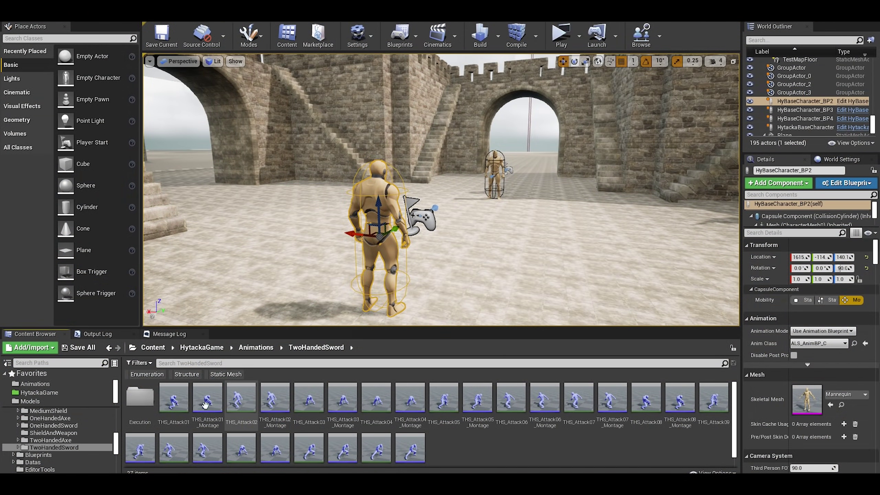
# - Open THS_Attack01_Montage and play its two-handed attack preview from frame 0
pyautogui.doubleClick(206, 403)
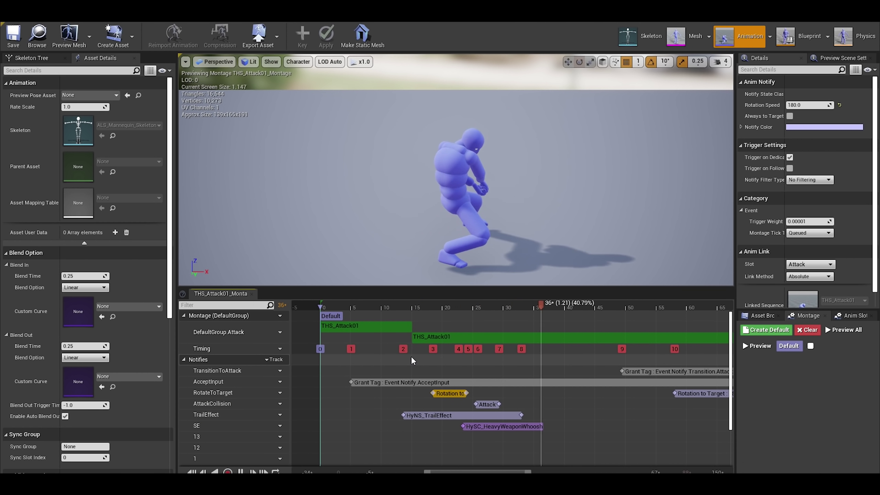
pyautogui.scroll(-5, 416, 356)
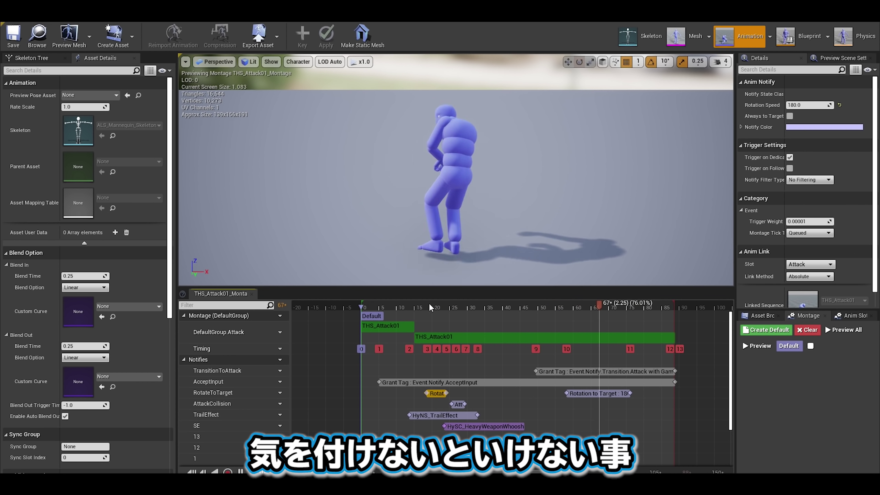
pyautogui.moveTo(431, 302); pyautogui.dragTo(363, 315)
pyautogui.press('space')
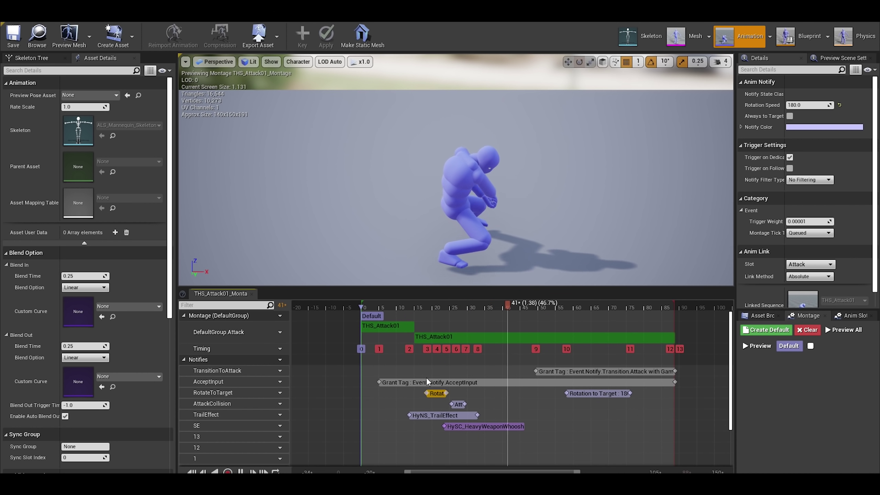
pyautogui.scroll(3, 446, 385)
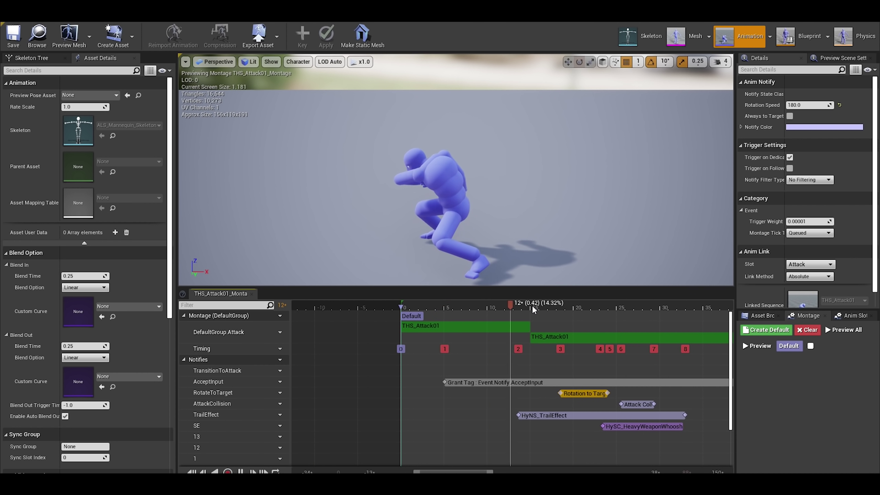
# - Scrub the two-handed attack across frames 0–22, orbiting the camera to check poses
pyautogui.moveTo(579, 304); pyautogui.dragTo(558, 316)
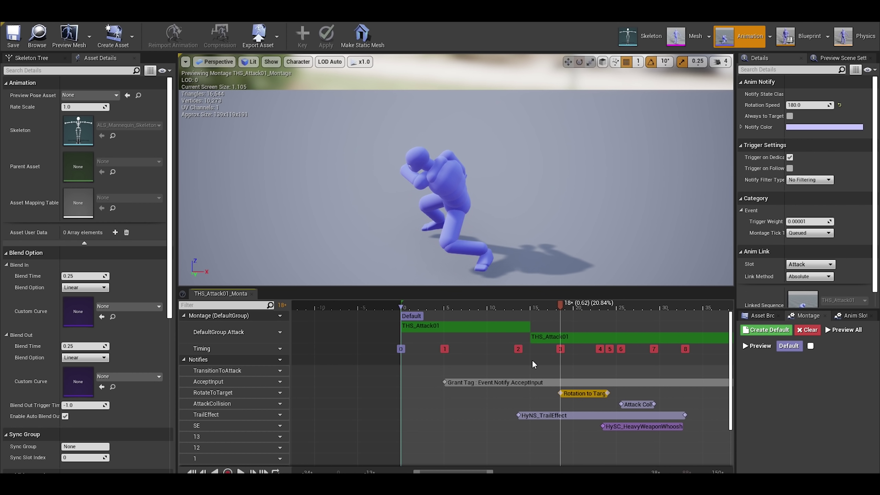
pyautogui.moveTo(559, 305); pyautogui.dragTo(609, 302)
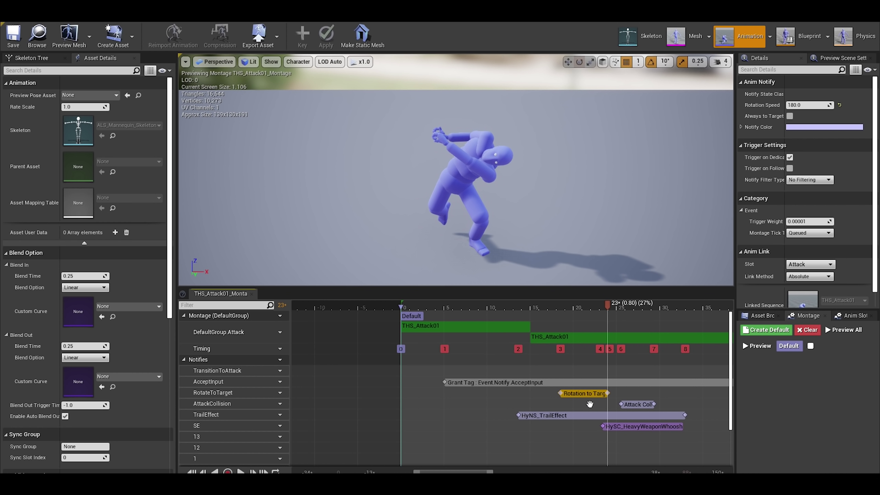
pyautogui.moveTo(605, 305); pyautogui.dragTo(474, 331)
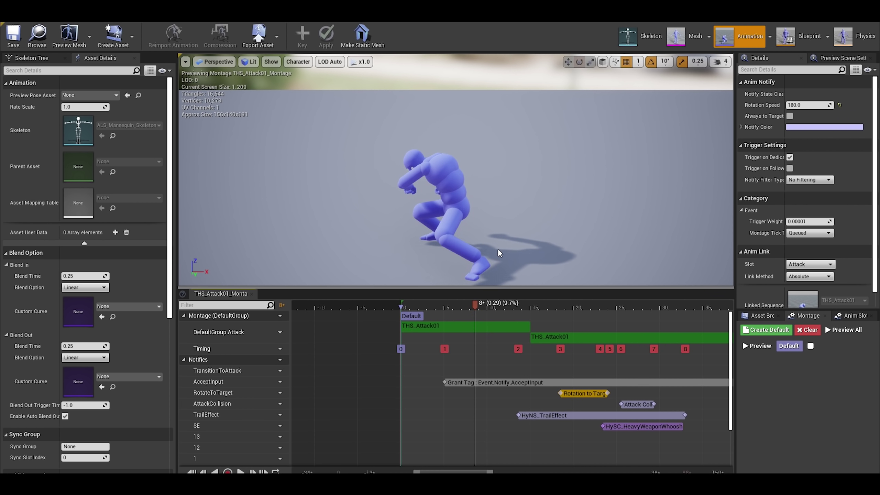
pyautogui.moveTo(488, 224); pyautogui.dragTo(552, 216)
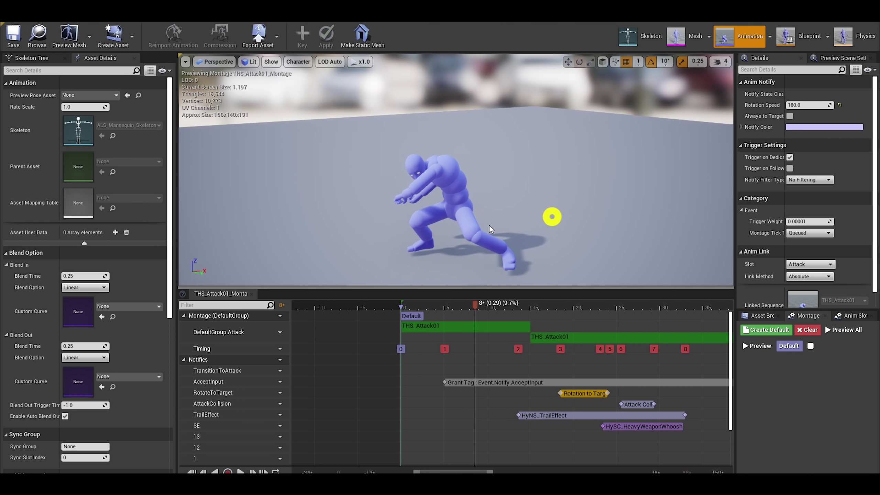
pyautogui.moveTo(473, 305)
pyautogui.mouseDown()
pyautogui.moveTo(448, 313)
pyautogui.moveTo(543, 306)
pyautogui.moveTo(480, 306)
pyautogui.mouseUp()
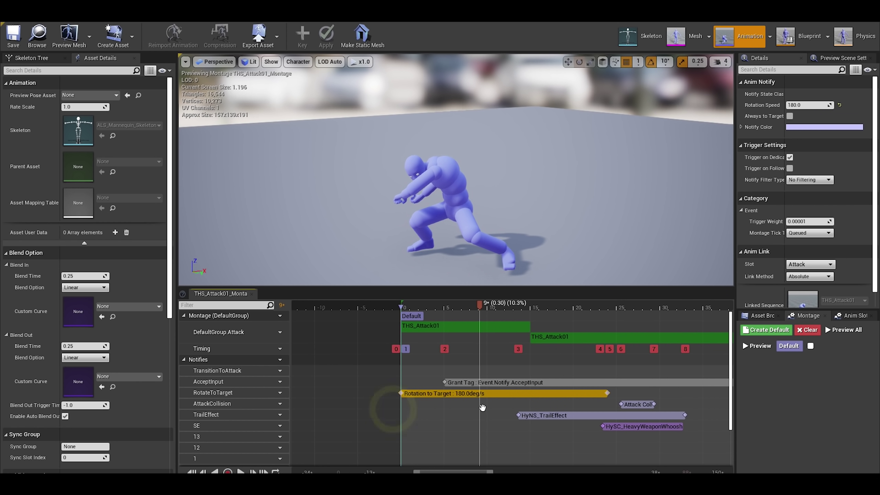
pyautogui.moveTo(463, 303)
pyautogui.mouseDown()
pyautogui.moveTo(484, 335)
pyautogui.moveTo(549, 337)
pyautogui.mouseUp()
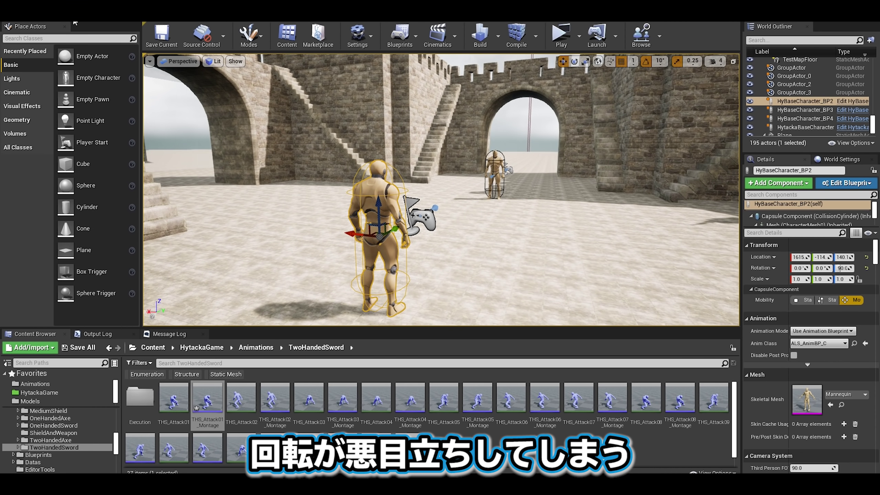
# - Play the level in a game window and trigger the first two-handed attack
pyautogui.click(558, 40)
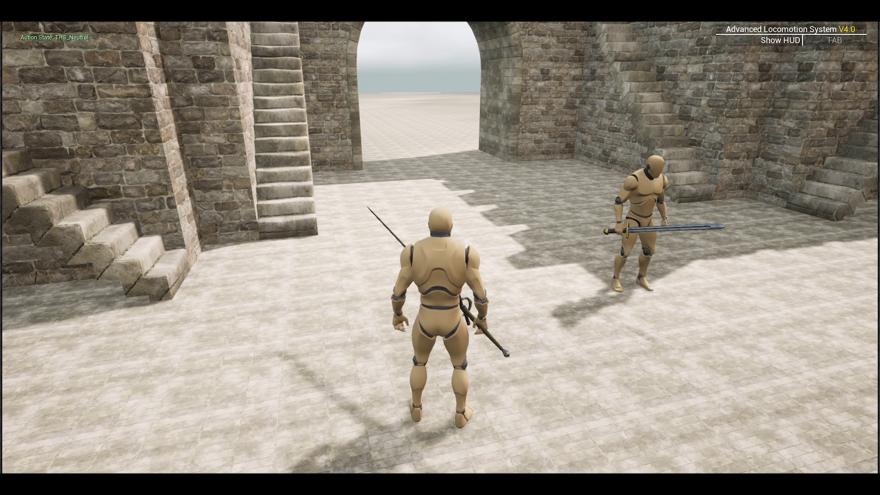
pyautogui.click(440, 248)
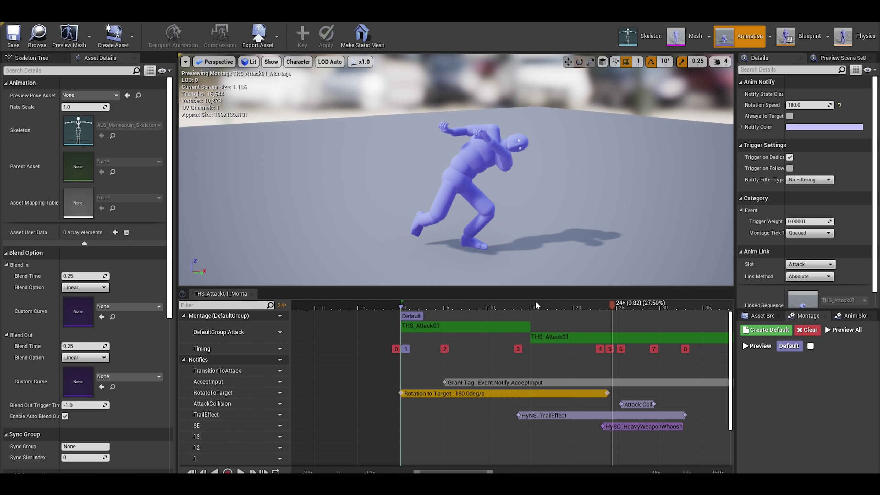
# - Move the Rotation to Target notify's start to about frame 18 and check poses at frames 8–19
pyautogui.click(446, 306)
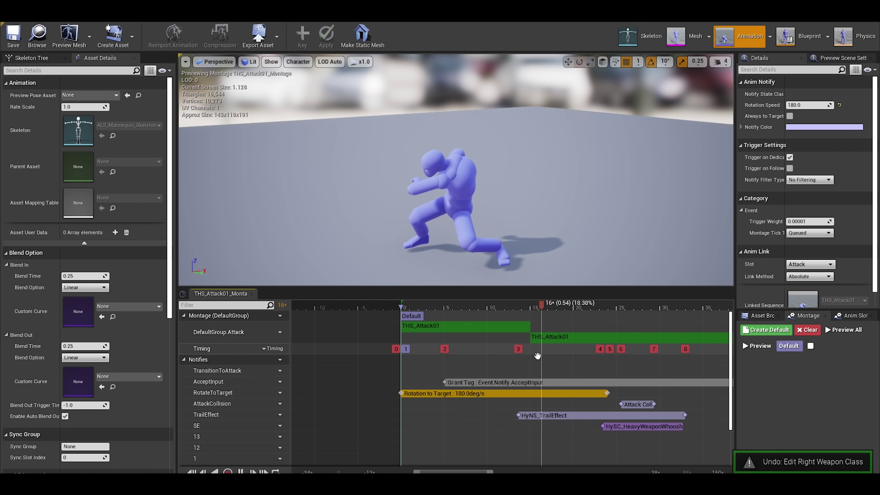
pyautogui.moveTo(401, 393); pyautogui.dragTo(560, 393)
pyautogui.moveTo(552, 306); pyautogui.dragTo(473, 314)
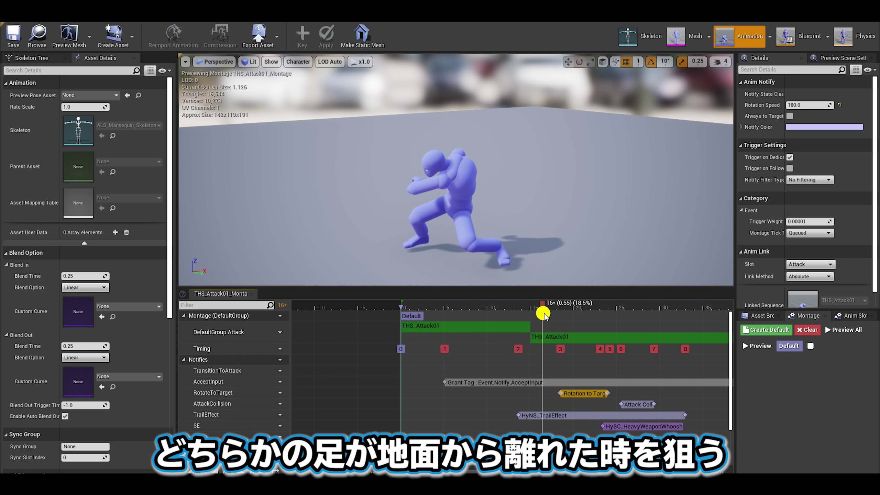
pyautogui.moveTo(565, 314); pyautogui.dragTo(557, 324)
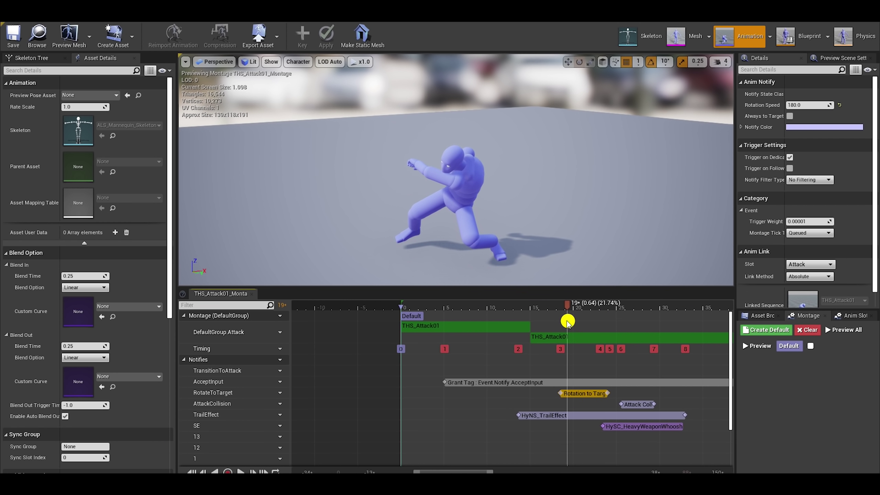
pyautogui.moveTo(566, 321)
pyautogui.mouseDown()
pyautogui.moveTo(562, 326)
pyautogui.moveTo(593, 322)
pyautogui.moveTo(571, 325)
pyautogui.moveTo(627, 337)
pyautogui.mouseUp()
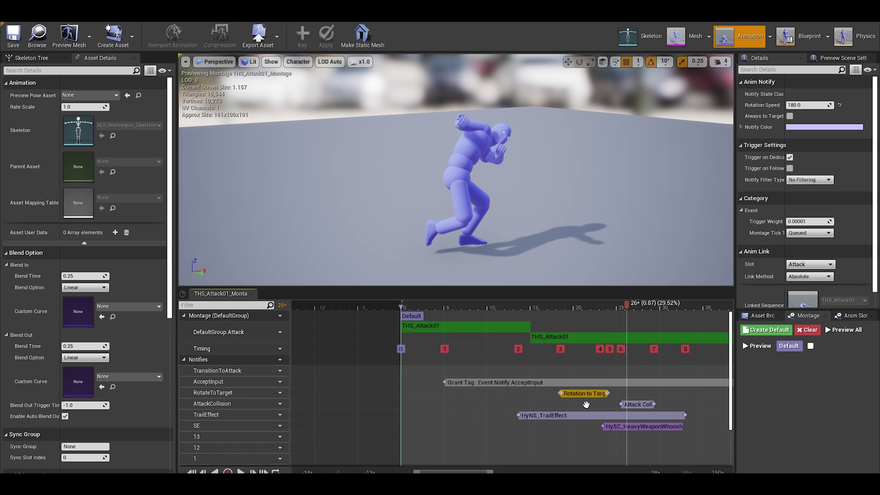
# - Zoom the timeline out to show frames up to 70 and check poses at frames 20 and 22
pyautogui.keyDown('ctrl'); pyautogui.scroll(-2, 617, 390); pyautogui.keyUp('ctrl')
pyautogui.keyDown('ctrl'); pyautogui.scroll(-2, 616, 391); pyautogui.keyUp('ctrl')
pyautogui.keyDown('ctrl'); pyautogui.scroll(-1, 616, 391); pyautogui.keyUp('ctrl')
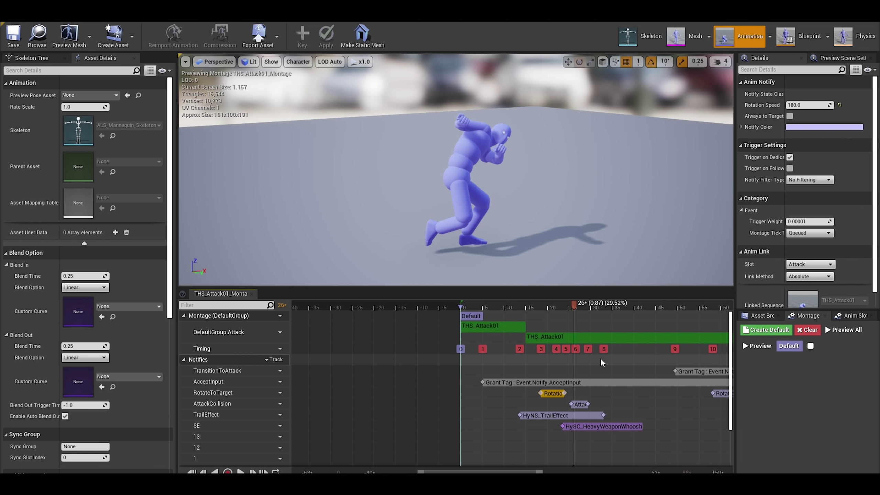
pyautogui.moveTo(611, 379); pyautogui.dragTo(523, 360, button='right')
pyautogui.click(507, 307)
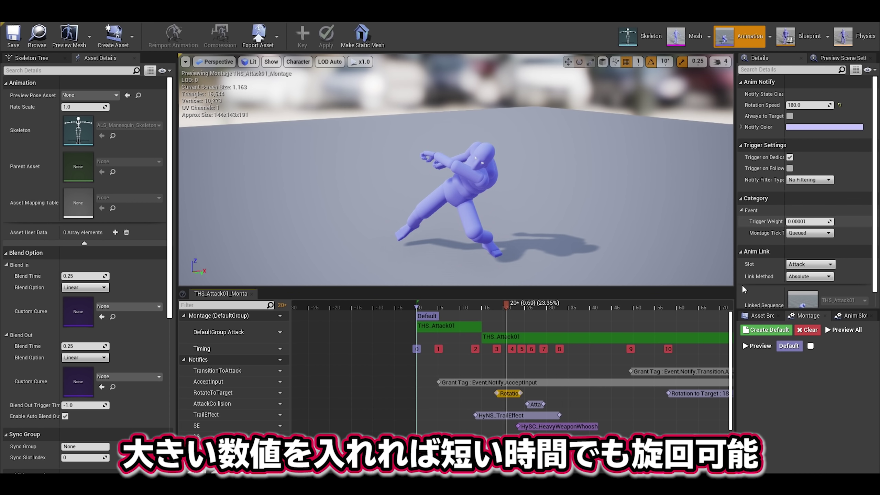
pyautogui.moveTo(508, 301); pyautogui.dragTo(510, 301)
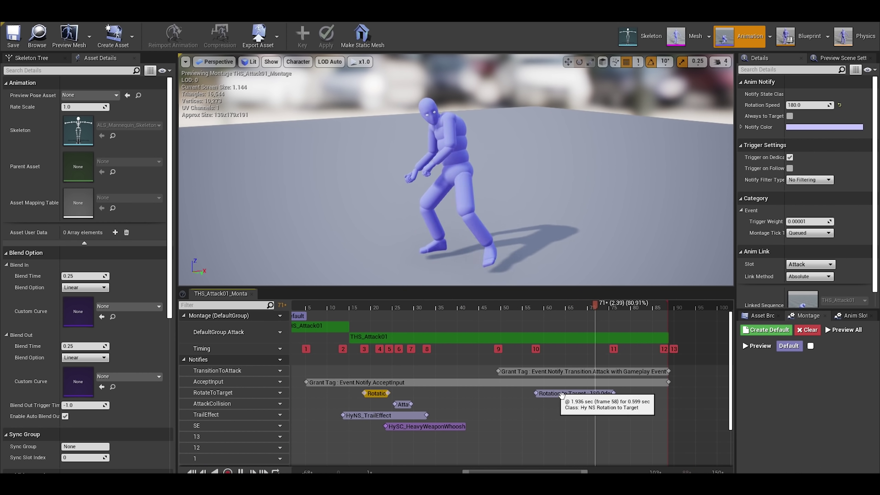
# - Scrub frames 60–78 under the later Rotation to Target notify, then play the preview
pyautogui.moveTo(536, 305); pyautogui.dragTo(522, 308)
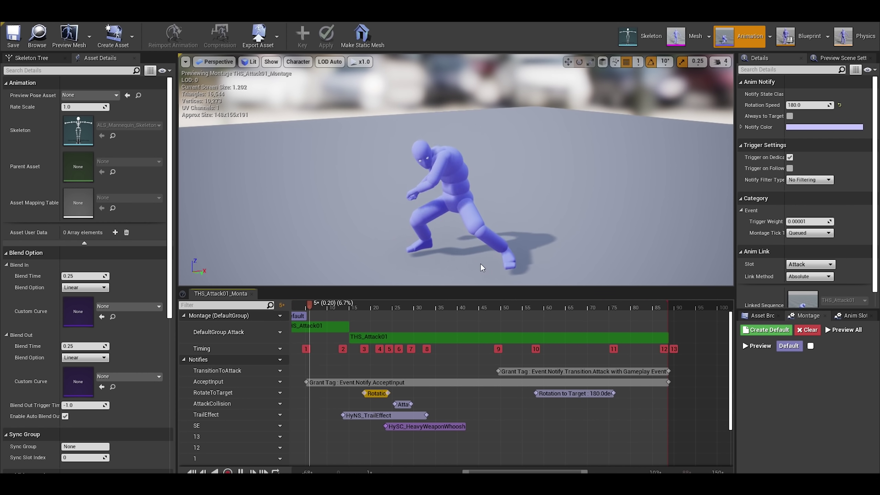
pyautogui.moveTo(551, 310)
pyautogui.mouseDown()
pyautogui.moveTo(601, 312)
pyautogui.moveTo(581, 320)
pyautogui.mouseUp()
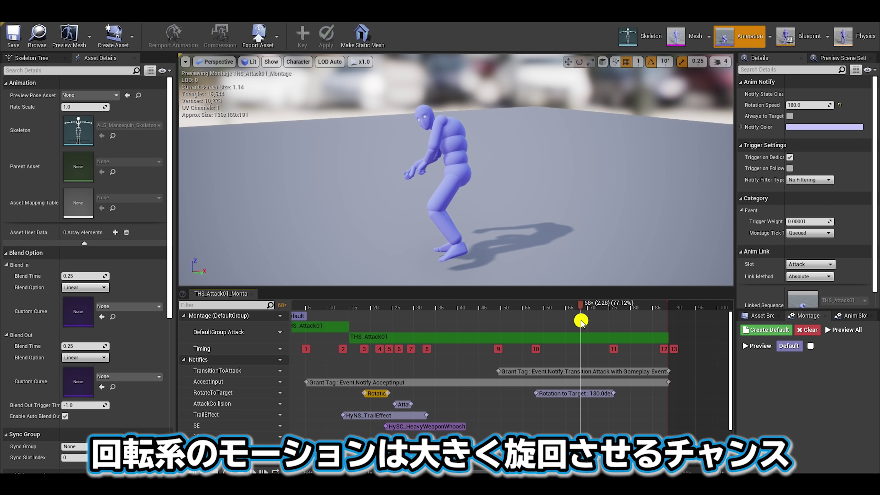
pyautogui.moveTo(580, 321); pyautogui.dragTo(577, 321)
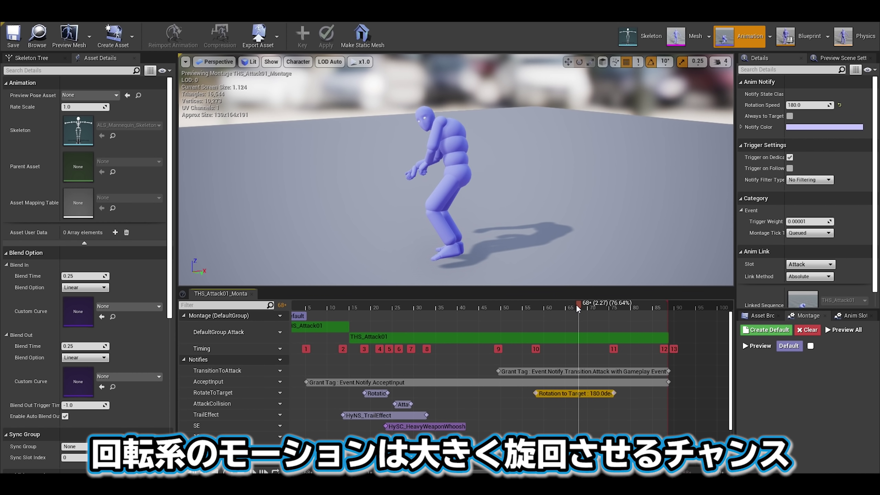
pyautogui.moveTo(578, 307); pyautogui.dragTo(626, 308)
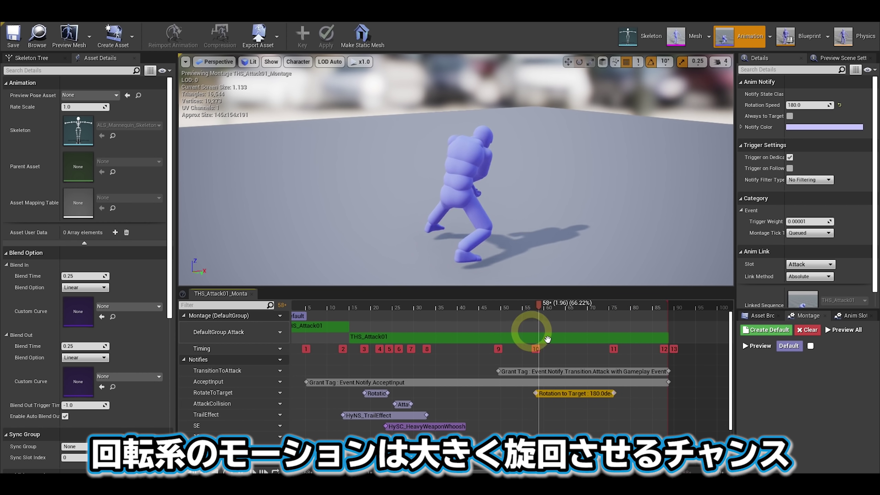
pyautogui.moveTo(626, 308); pyautogui.dragTo(606, 307)
pyautogui.press('space')
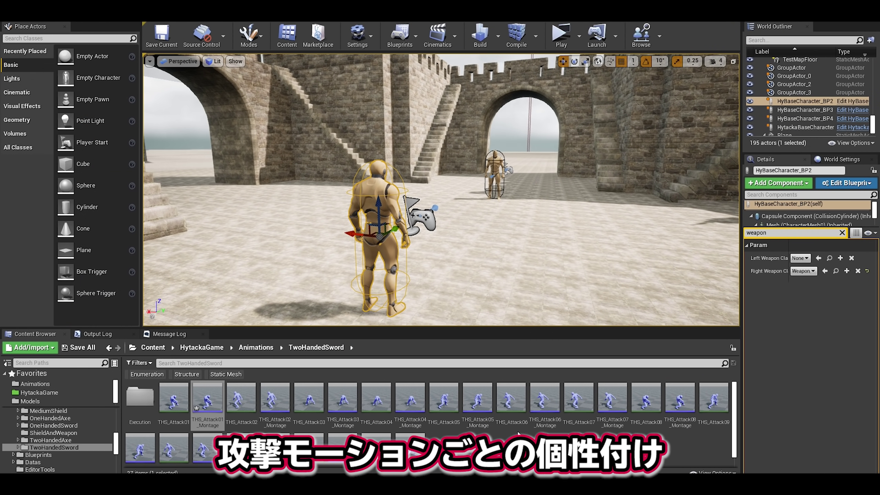
# - Open THS_Attack04_Montage and rewind its preview to frame 0
pyautogui.scroll(-1, 511, 435)
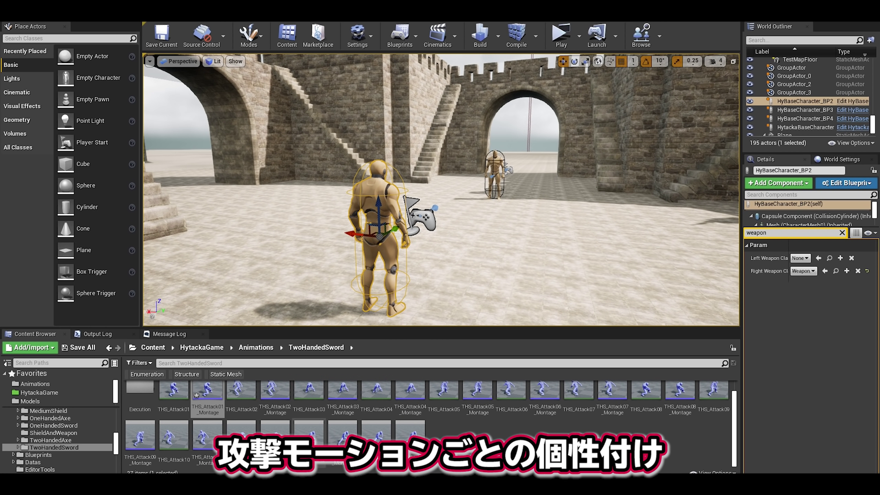
pyautogui.scroll(1, 275, 437)
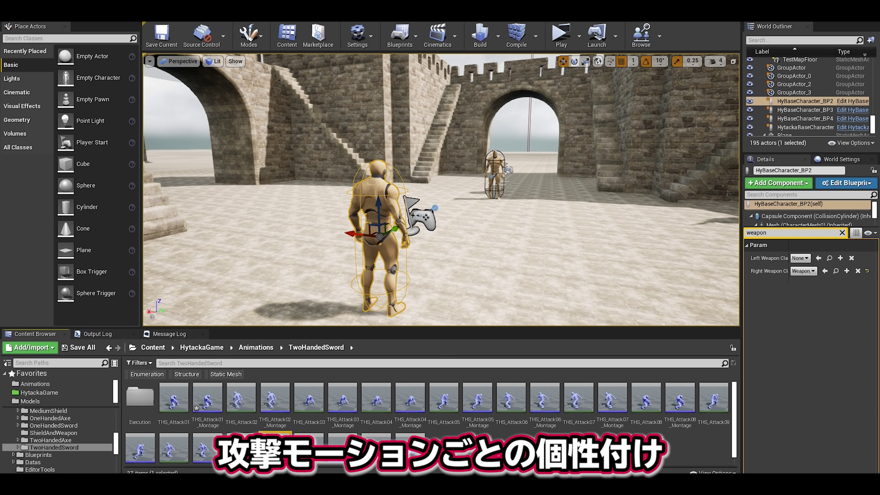
pyautogui.doubleClick(408, 403)
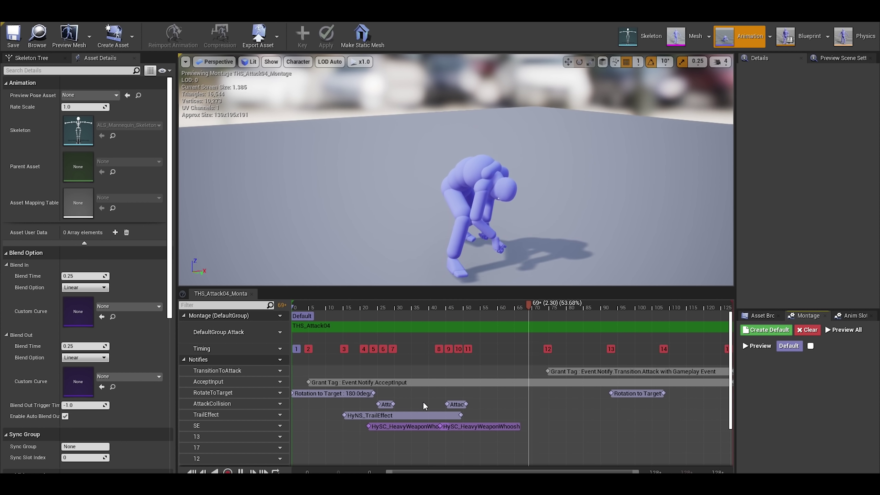
pyautogui.moveTo(423, 402); pyautogui.dragTo(429, 409, button='right')
pyautogui.moveTo(455, 308)
pyautogui.mouseDown()
pyautogui.moveTo(362, 324)
pyautogui.moveTo(488, 312)
pyautogui.mouseUp()
# - Set the Rotation to Target notify's Rotation Speed to 180 and check poses at frames 14 and 5
pyautogui.click(438, 393)
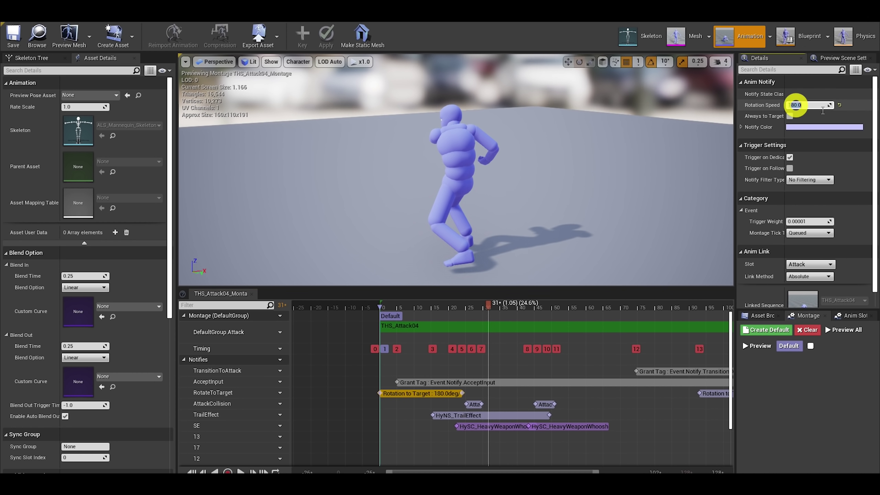
pyautogui.click(383, 331)
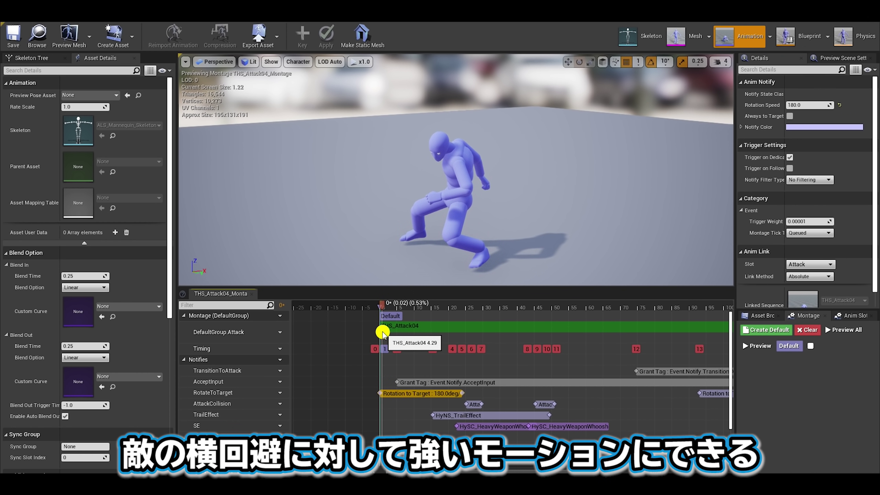
pyautogui.click(382, 331)
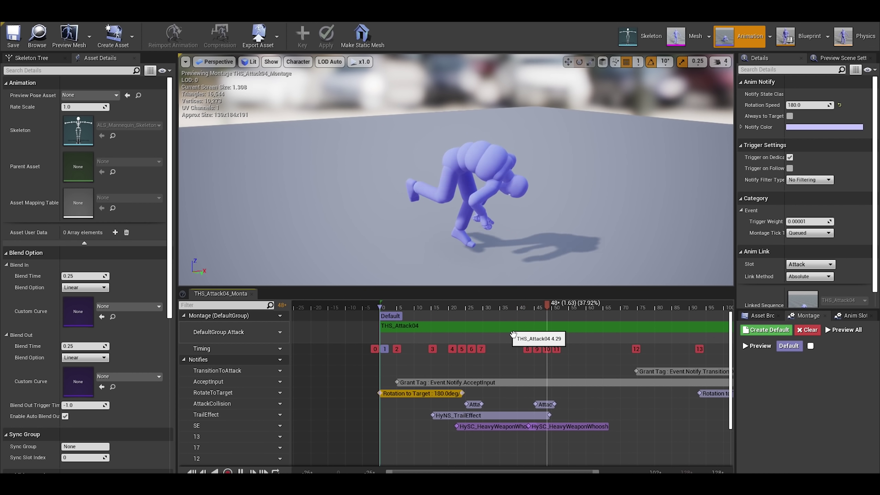
pyautogui.moveTo(423, 310); pyautogui.dragTo(395, 310)
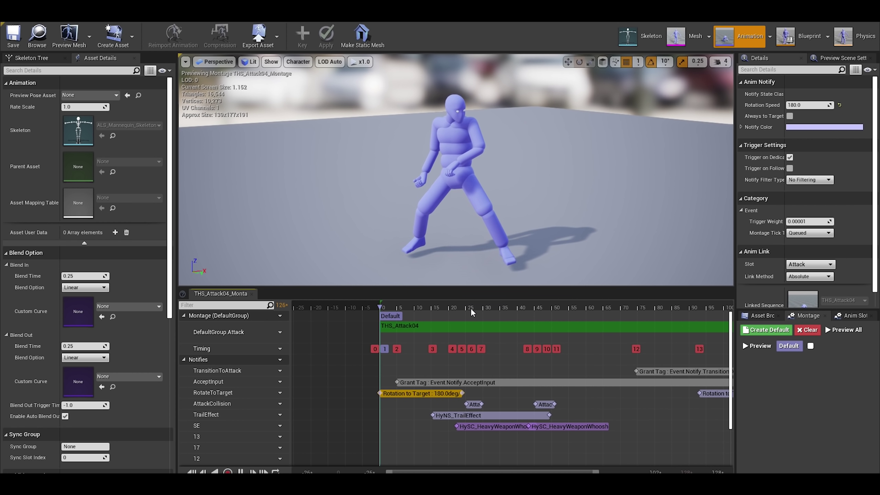
pyautogui.moveTo(470, 308); pyautogui.dragTo(399, 319)
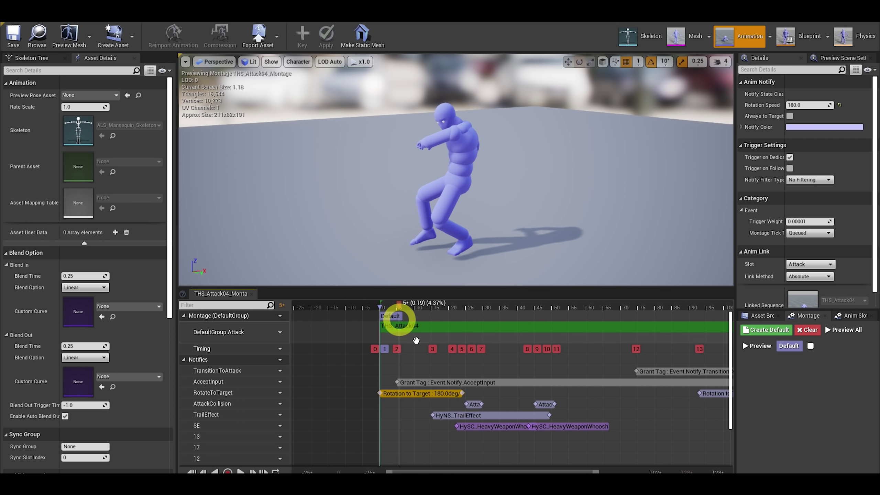
pyautogui.click(806, 106)
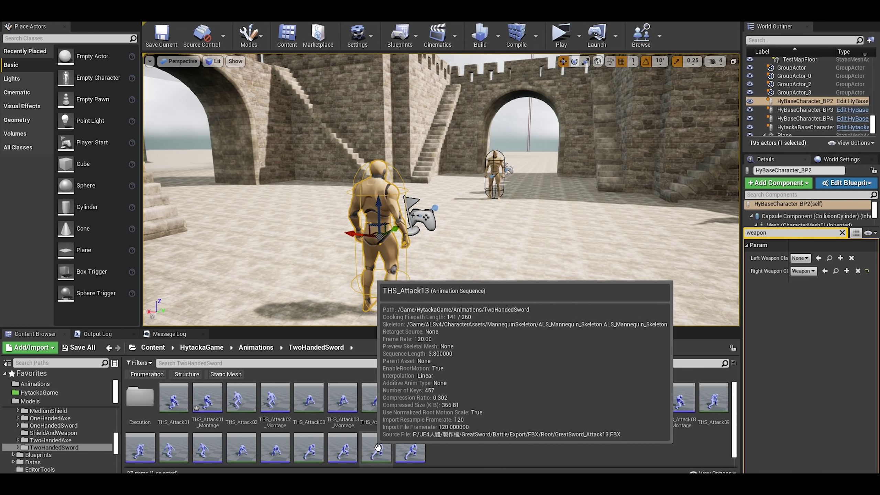
# - Open THS_Attack03_Montage and scrub the preview between frames 17 and 13
pyautogui.doubleClick(346, 418)
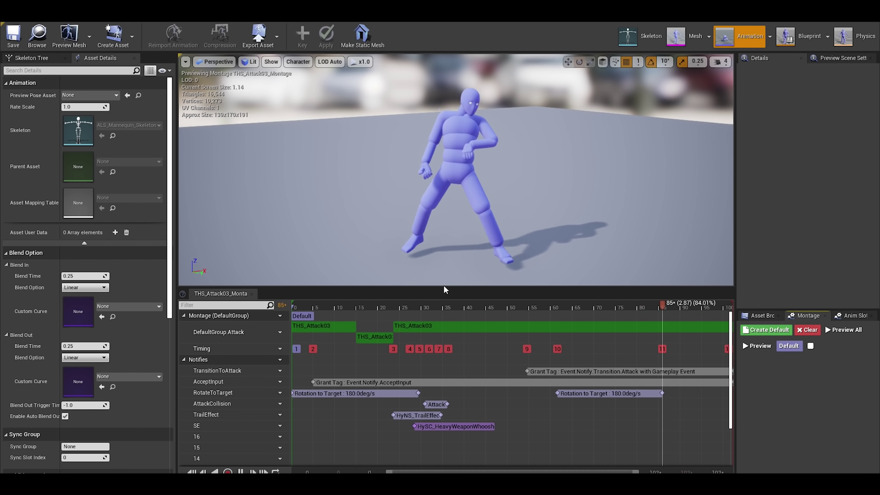
pyautogui.scroll(-2, 423, 384)
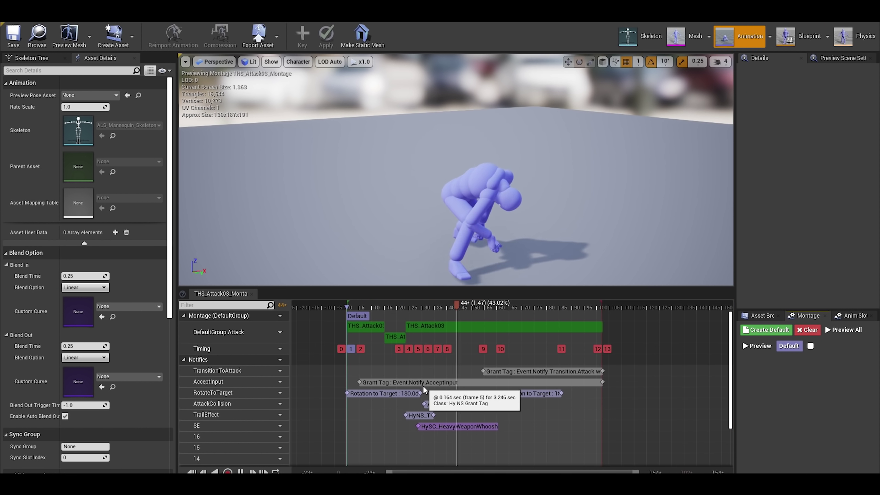
pyautogui.moveTo(405, 306)
pyautogui.mouseDown()
pyautogui.moveTo(392, 311)
pyautogui.moveTo(419, 312)
pyautogui.mouseUp()
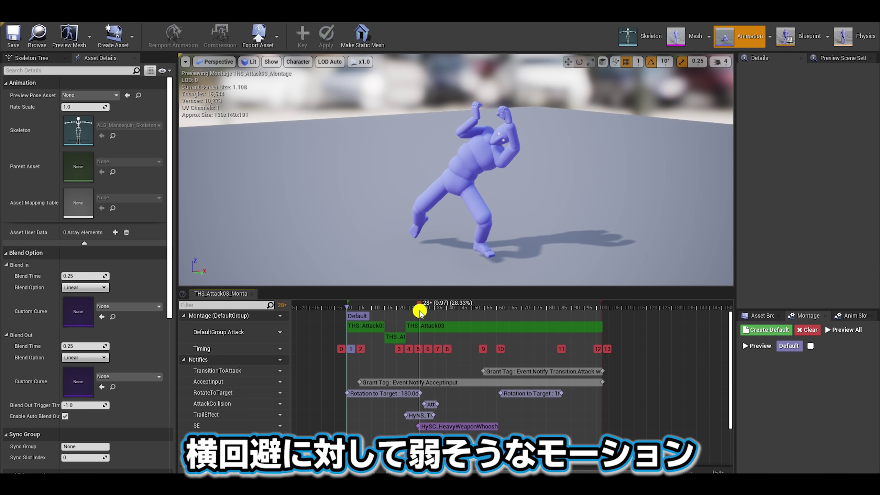
pyautogui.moveTo(420, 312); pyautogui.dragTo(383, 327)
# - Inspect the opening 180 deg/s Rotation to Target notify starting at frame 0
pyautogui.click(395, 393)
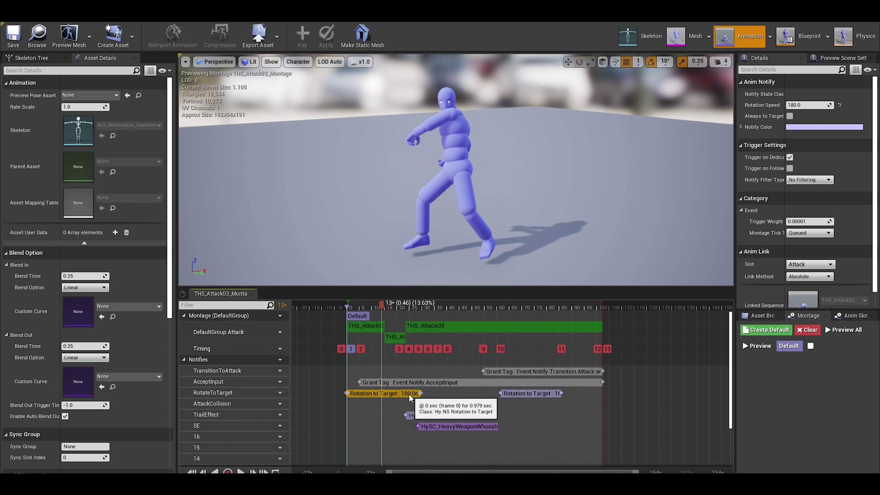
pyautogui.scroll(3, 396, 405)
pyautogui.moveTo(397, 404); pyautogui.dragTo(424, 408, button='right')
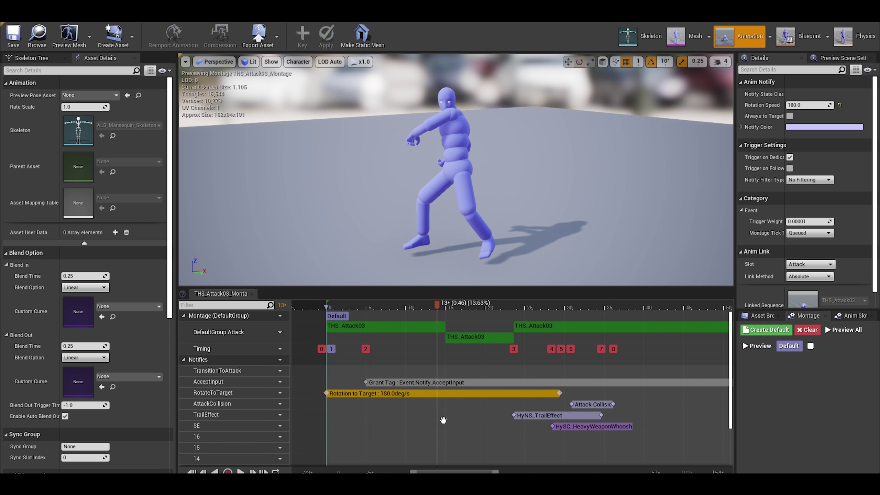
pyautogui.click(602, 398)
pyautogui.click(555, 396)
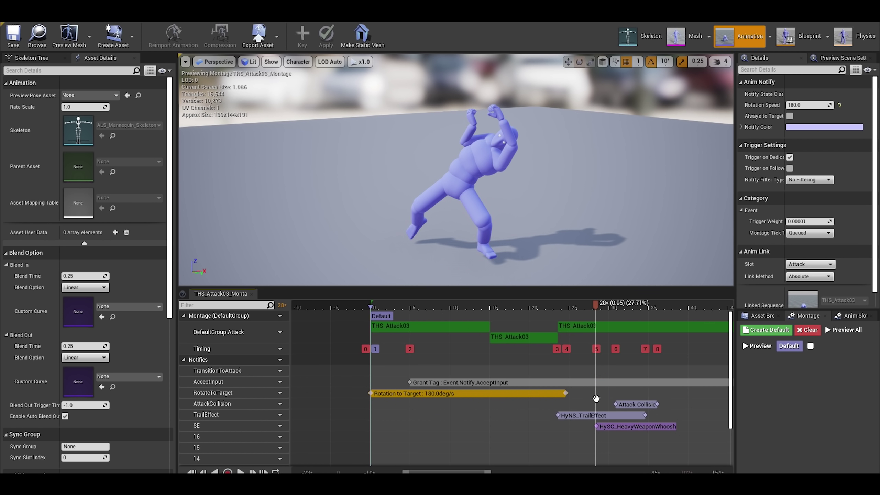
# - Nudge the new 540-speed Rotation to Target notify earlier, near frame 28, then scrub to frame 23
pyautogui.click(614, 392)
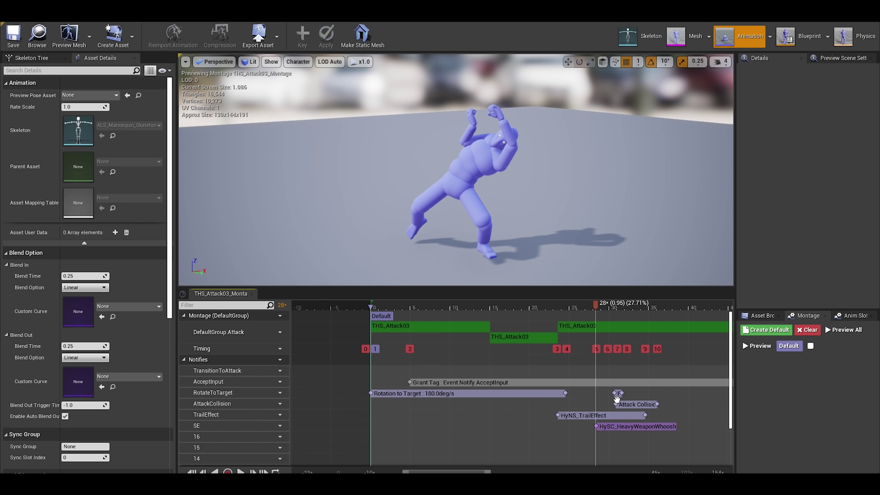
pyautogui.moveTo(595, 398); pyautogui.dragTo(590, 398)
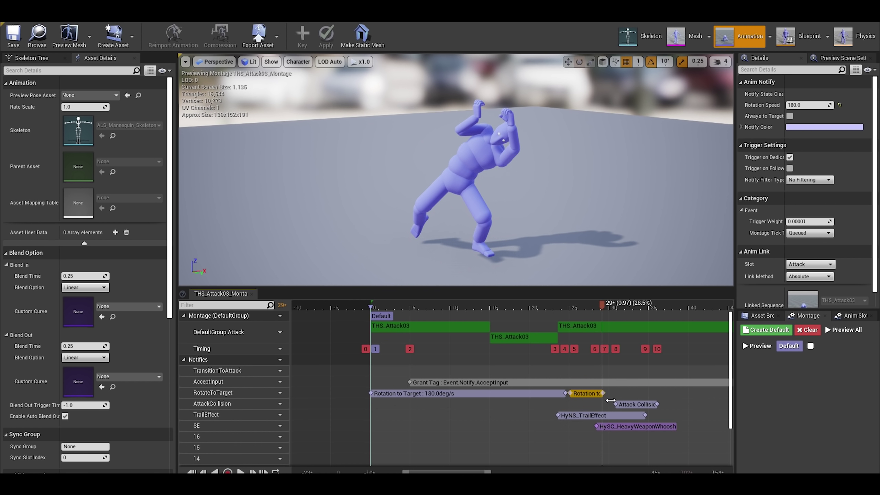
pyautogui.click(628, 395)
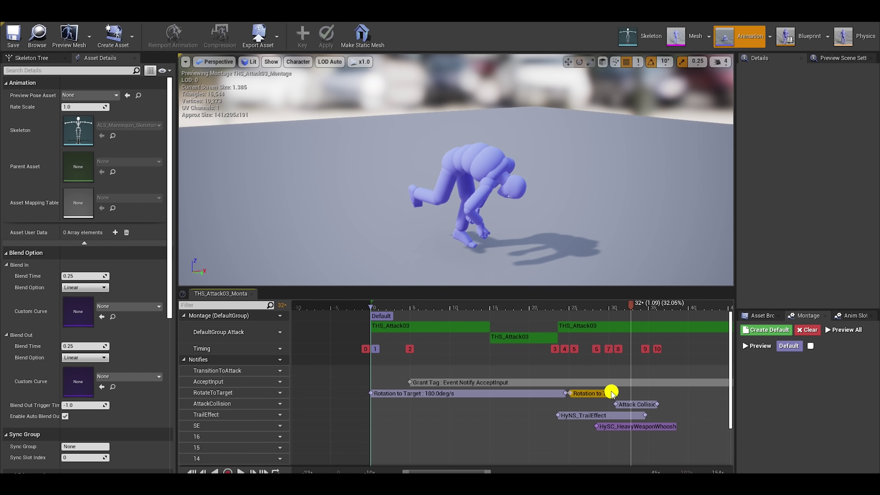
pyautogui.click(594, 393)
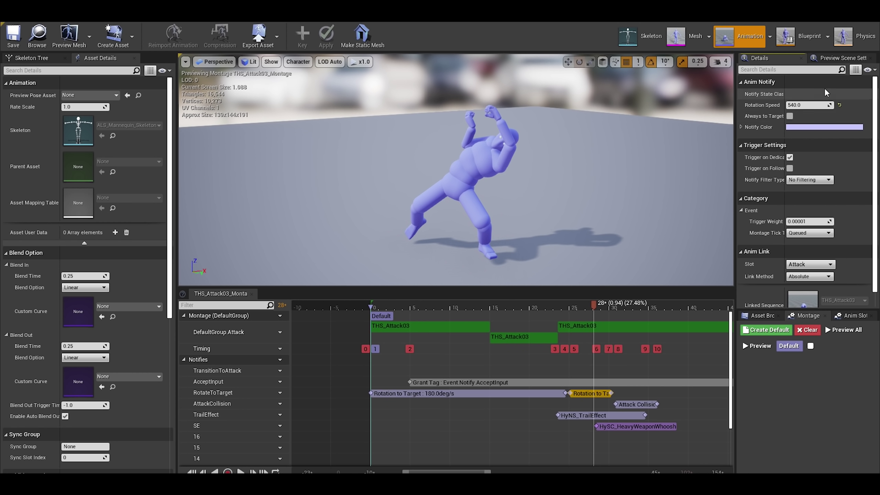
pyautogui.moveTo(402, 325); pyautogui.dragTo(558, 327)
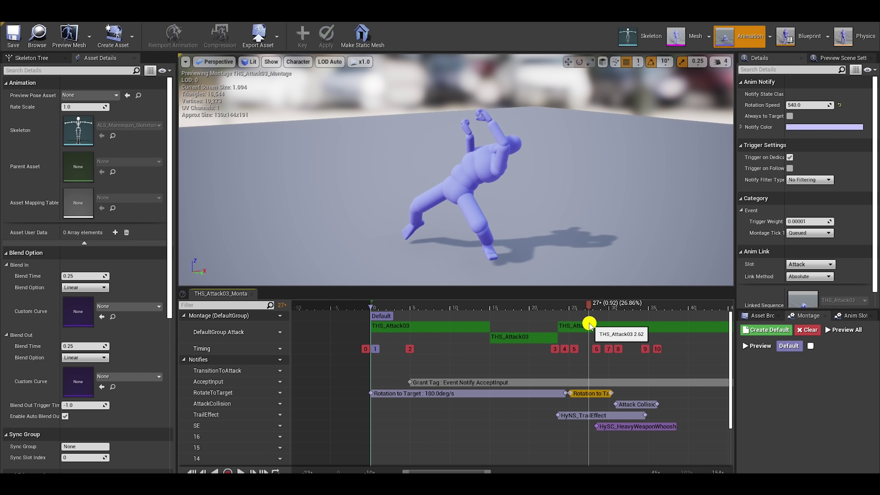
# - Scrub to frame 28 and delete the short 540 Rotation to Target notify
pyautogui.moveTo(558, 326); pyautogui.dragTo(587, 337)
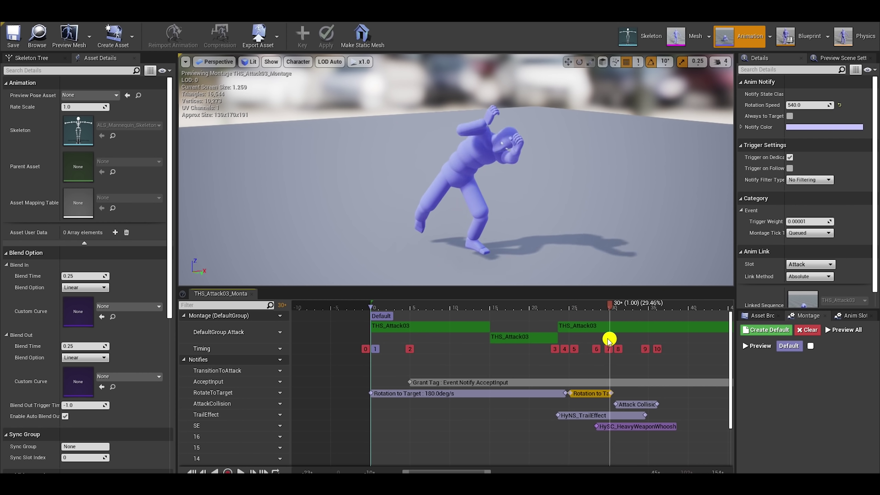
pyautogui.moveTo(587, 339); pyautogui.dragTo(592, 335)
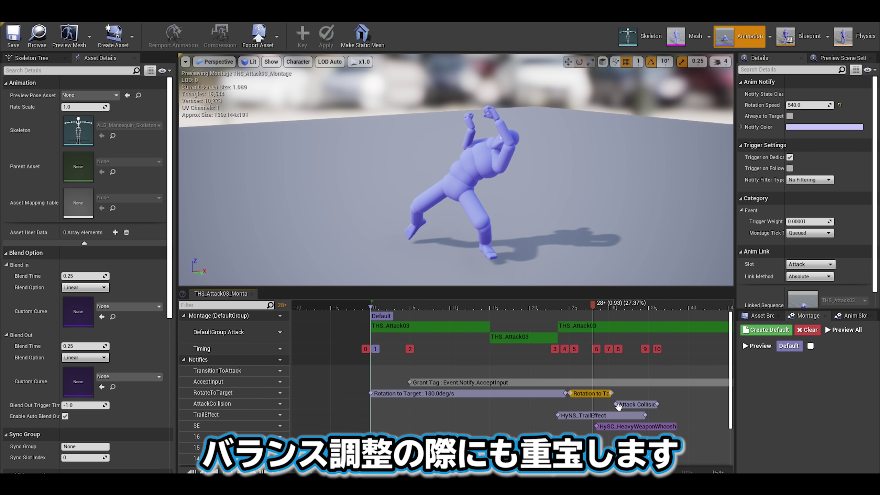
pyautogui.press('Delete')
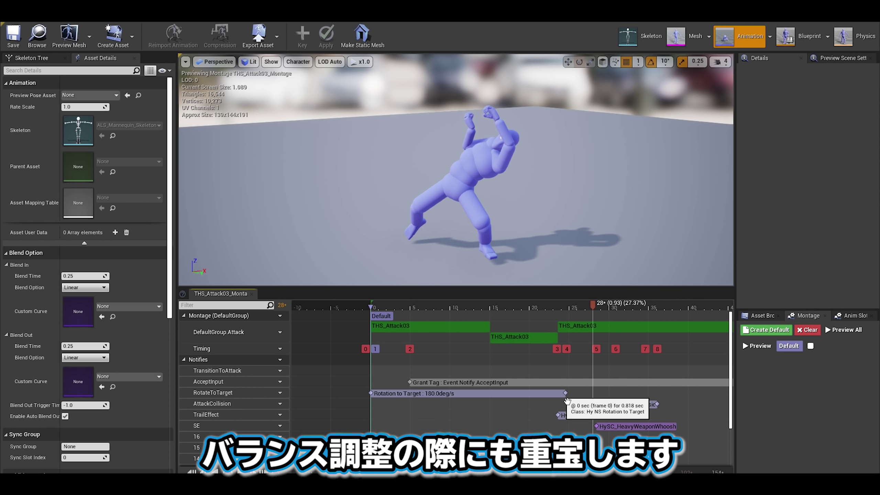
# - Preview the first 180 deg/s Rotation to Target notify, now stretched to about frame 29
pyautogui.click(569, 396)
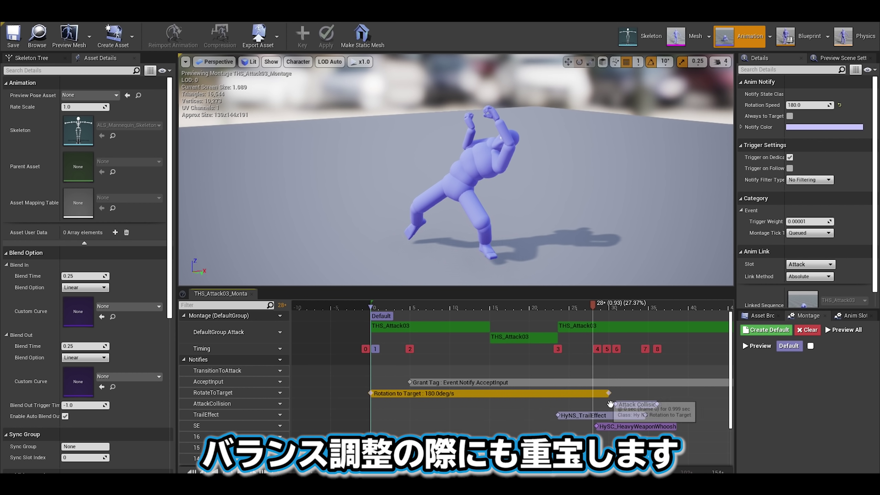
pyautogui.keyDown('ctrl'); pyautogui.scroll(3, 610, 394); pyautogui.keyUp('ctrl')
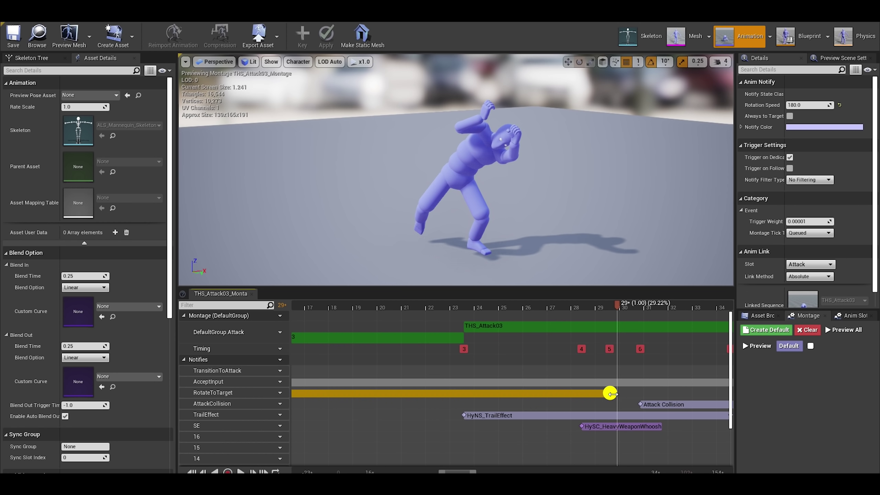
pyautogui.keyDown('ctrl'); pyautogui.scroll(-5, 620, 400); pyautogui.keyUp('ctrl')
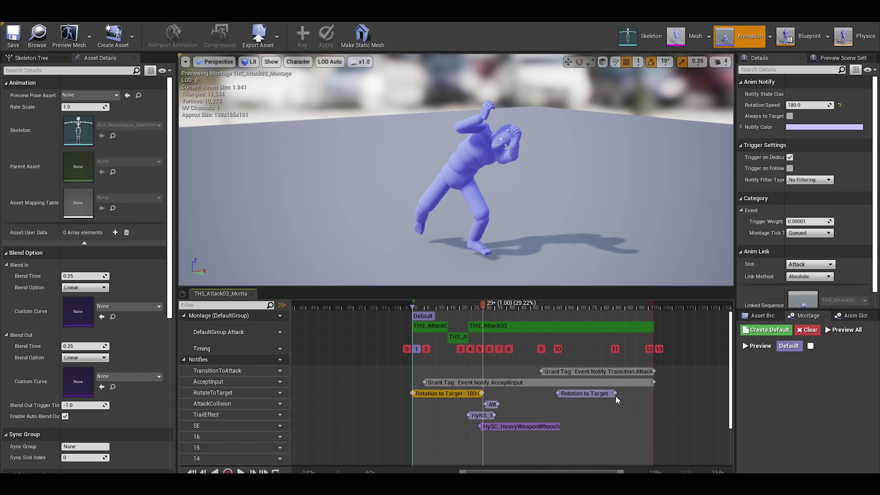
pyautogui.press('space')
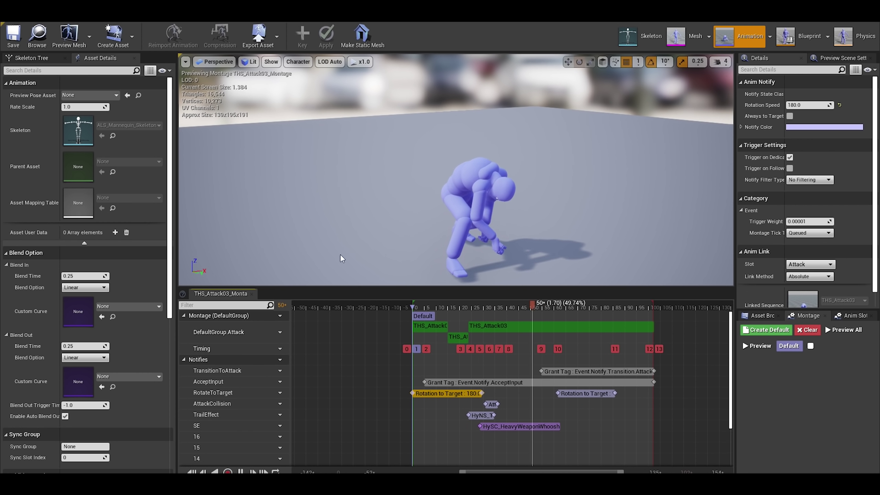